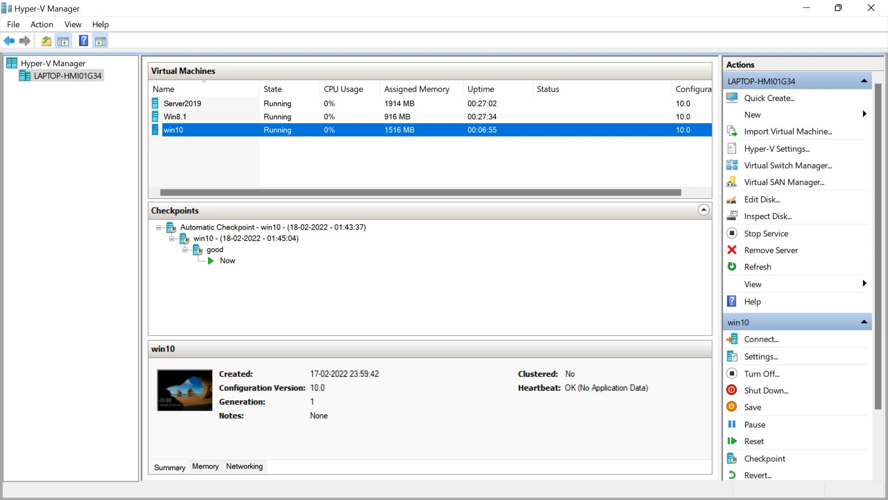
# Step: Switch to Chrome and review the "Export the Start layout" section of the Microsoft article on customizing and exporting Start layout
pyautogui.click(807, 8)
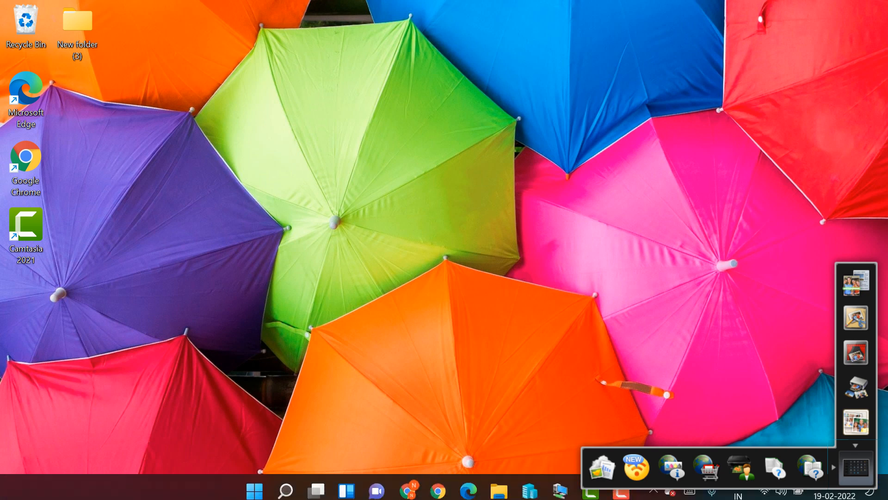
pyautogui.click(409, 484)
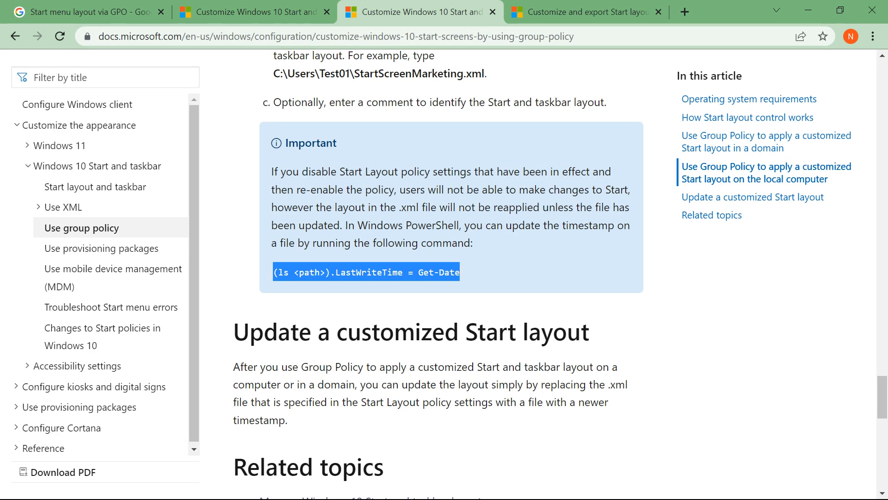
pyautogui.hotkey('ctrl', 'Tab')
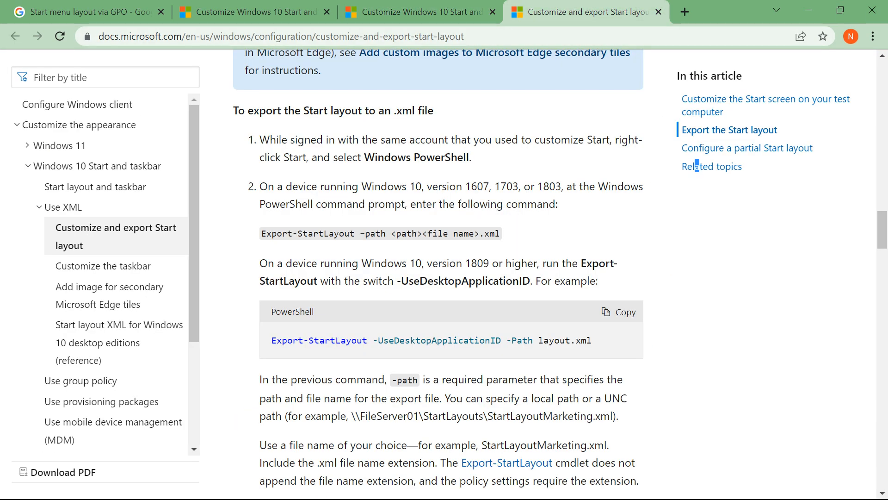
pyautogui.scroll(5, 697, 166)
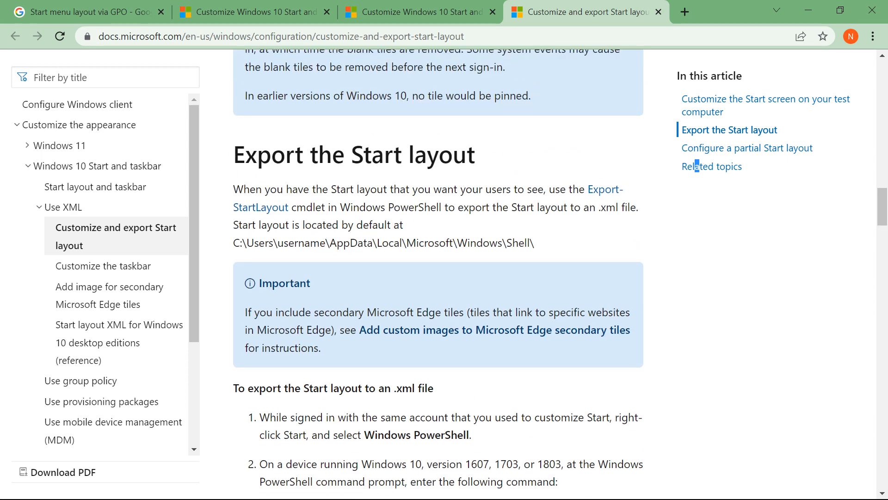
pyautogui.moveTo(258, 155); pyautogui.dragTo(453, 155)
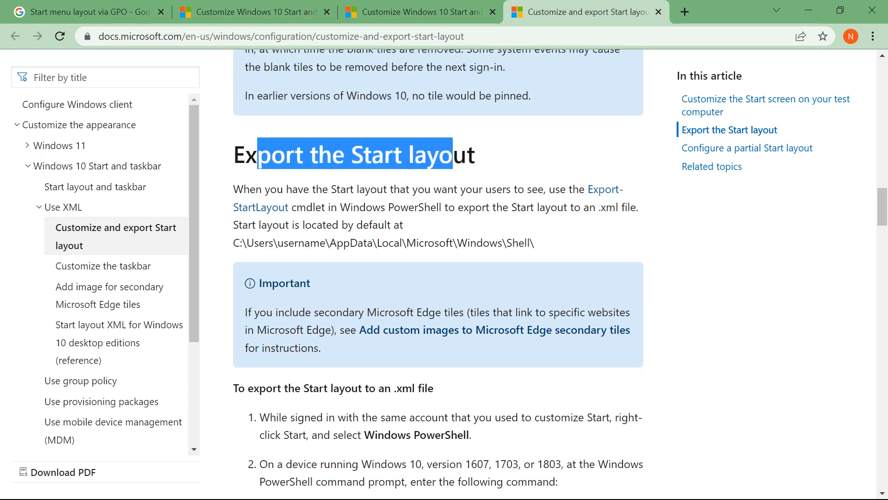
# Step: Review the Start menu layout search and the Microsoft article's instructions for configuring Start Layout policy settings in Local Group Policy Editor
pyautogui.hotkey('ctrl', 'Tab')
pyautogui.moveTo(190, 83); pyautogui.dragTo(297, 84)
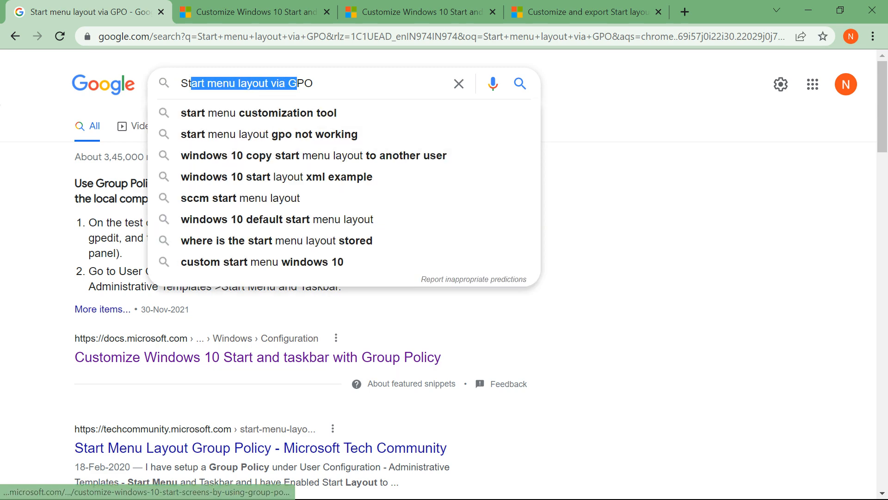
pyautogui.click(438, 14)
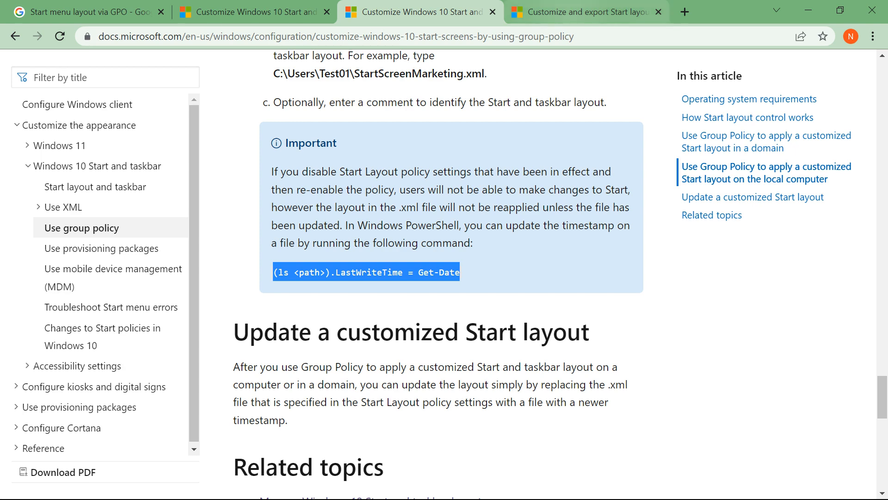
pyautogui.click(572, 14)
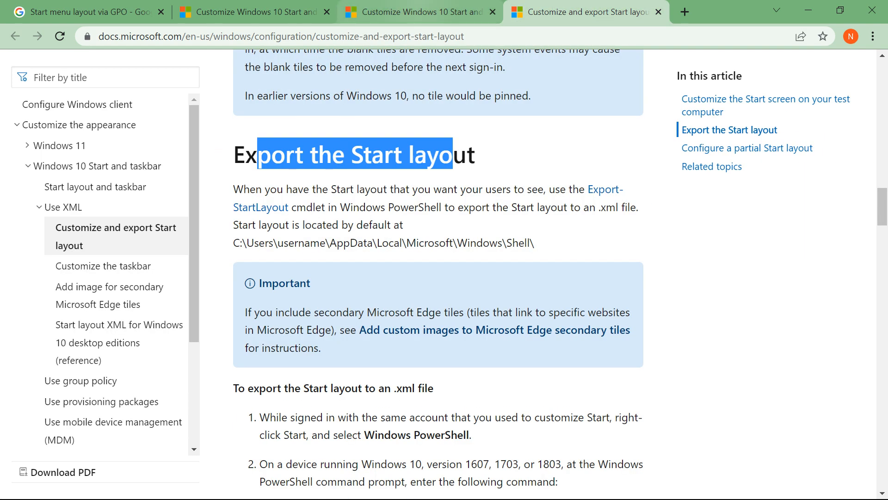
pyautogui.click(439, 13)
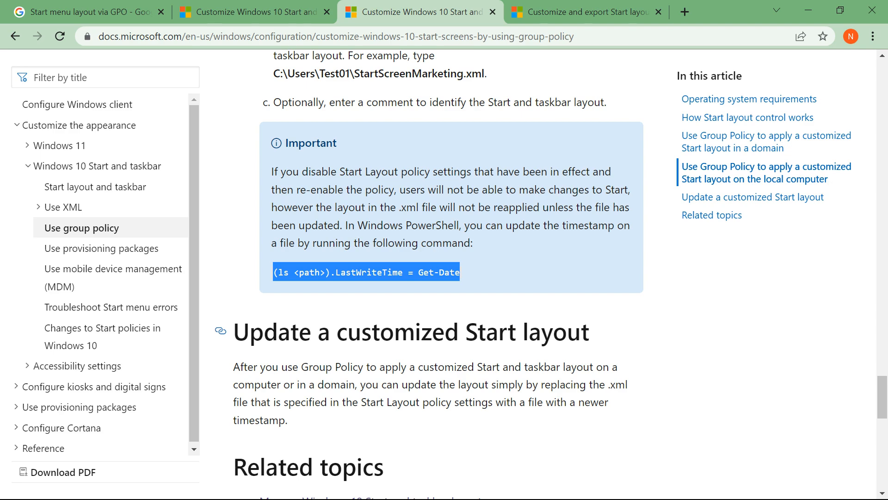
pyautogui.scroll(-2, 451, 273)
pyautogui.scroll(10, 451, 273)
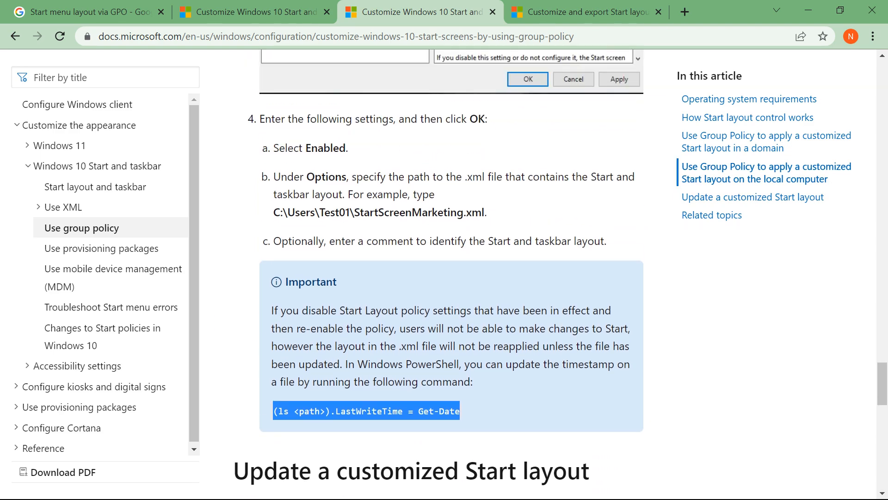
pyautogui.scroll(5, 451, 273)
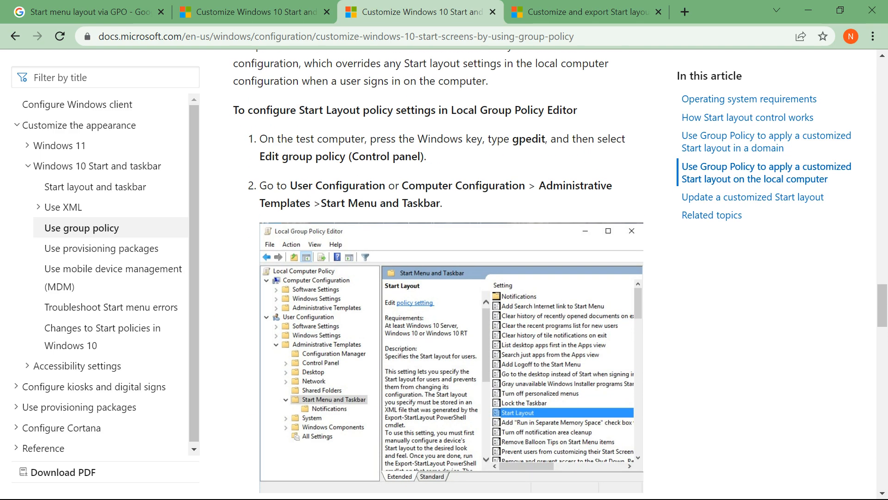
pyautogui.scroll(-3, 451, 273)
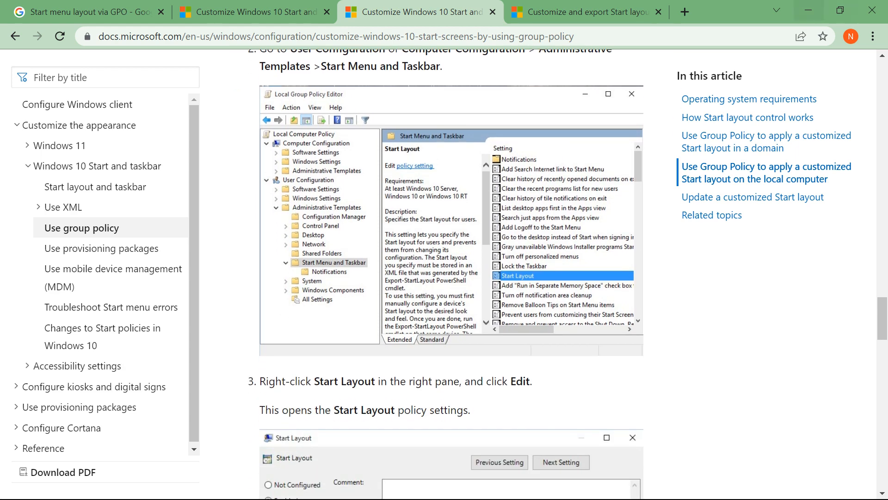
# Step: Switch back to Hyper-V Manager and open the connection to the Server2019 virtual machine
pyautogui.click(808, 10)
pyautogui.click(530, 483)
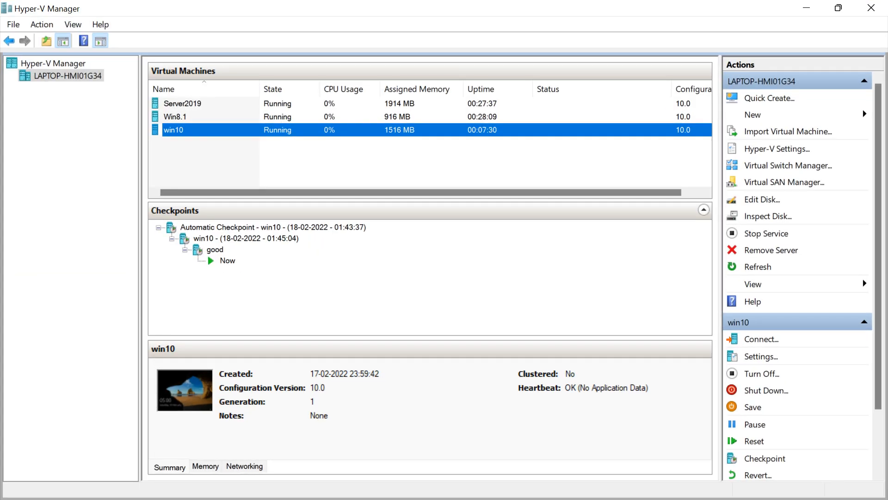
pyautogui.click(183, 103)
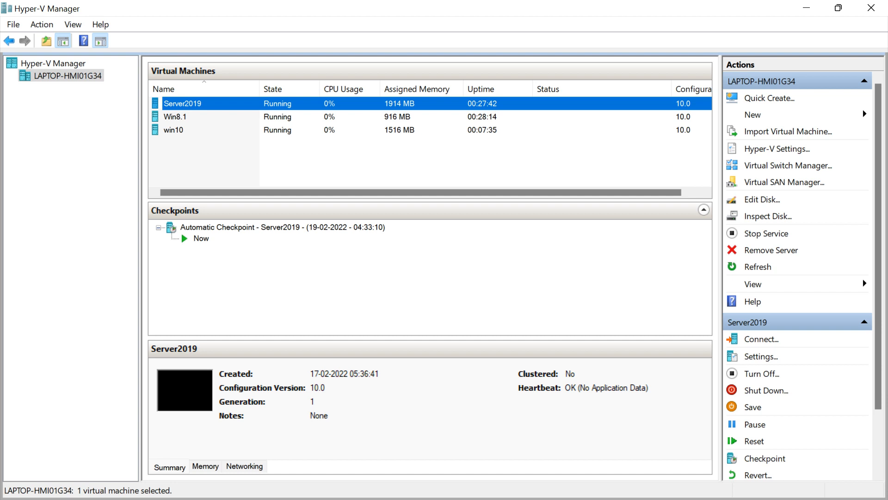
pyautogui.click(174, 130)
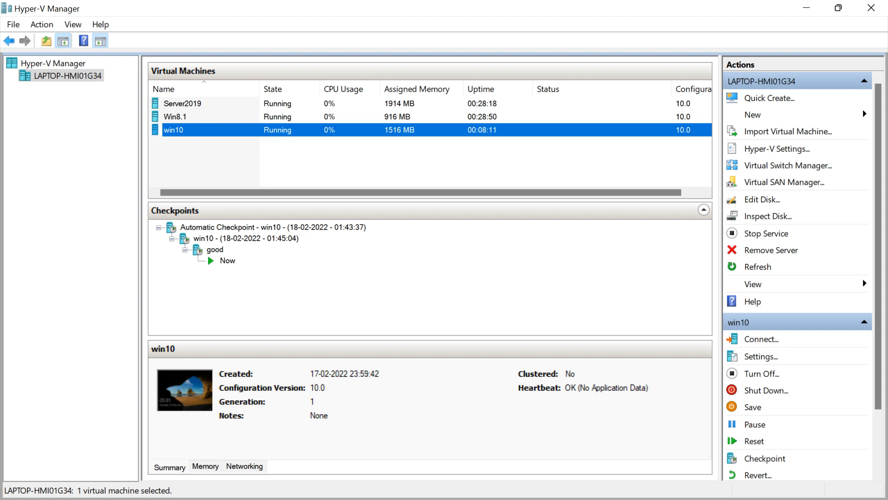
pyautogui.doubleClick(183, 103)
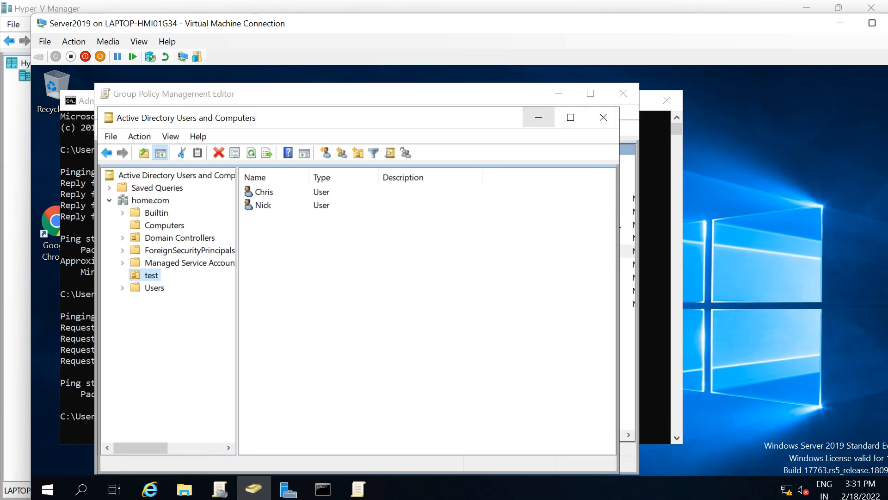
# Step: Examine the Computer Configuration and User Configuration nodes of the StartLayout policy in Group Policy Management Editor
pyautogui.click(538, 117)
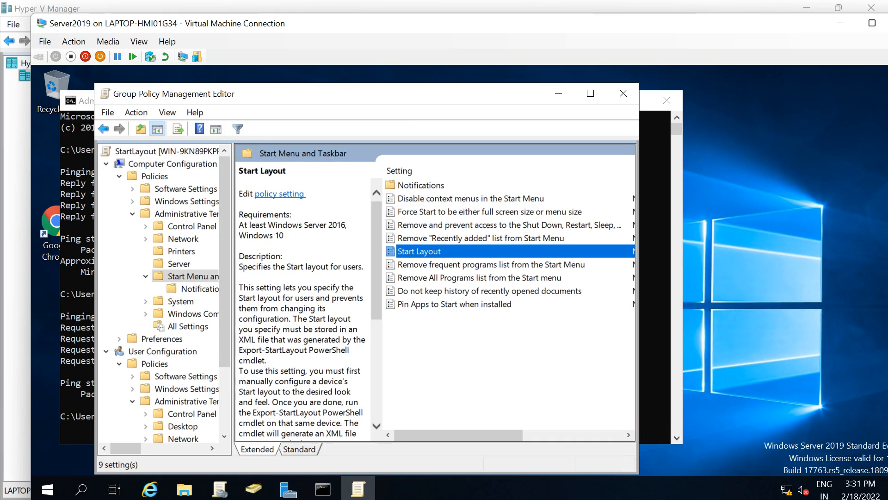
pyautogui.click(172, 164)
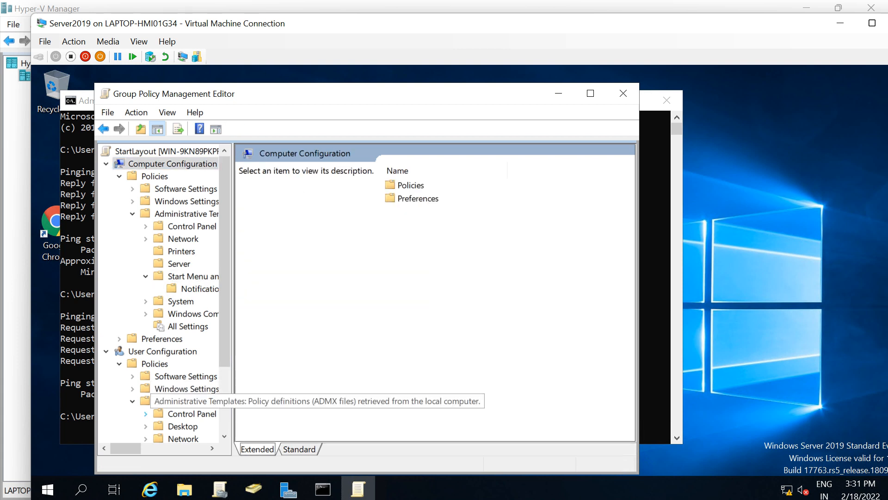
pyautogui.click(162, 351)
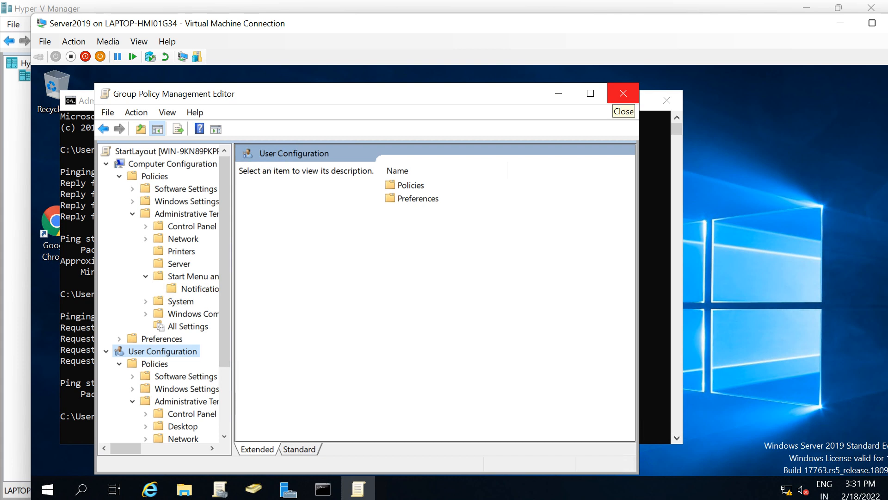
# Step: Minimize the remaining windows on Server2019 and switch to the win10 virtual machine connection
pyautogui.click(558, 93)
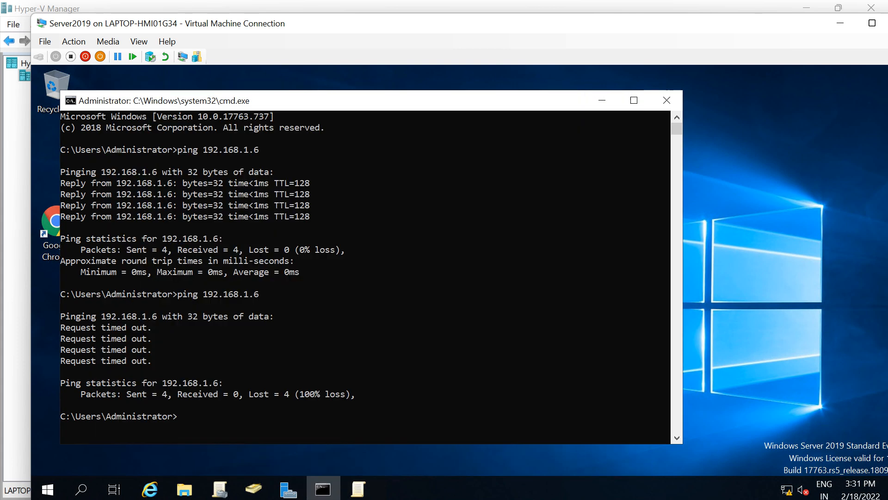
pyautogui.click(602, 101)
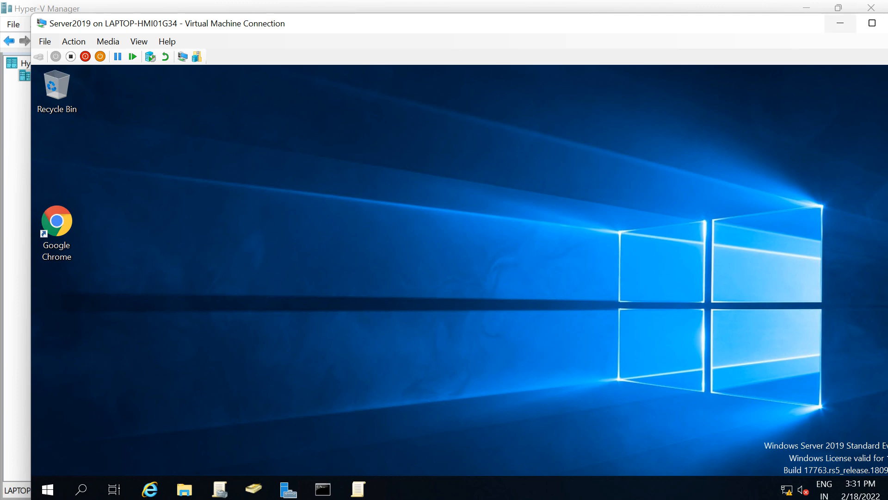
pyautogui.click(841, 23)
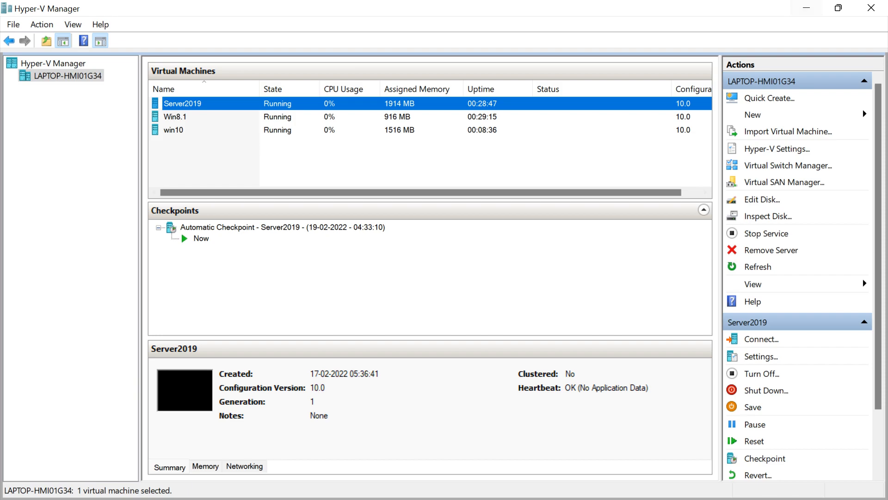
pyautogui.click(806, 8)
pyautogui.click(560, 483)
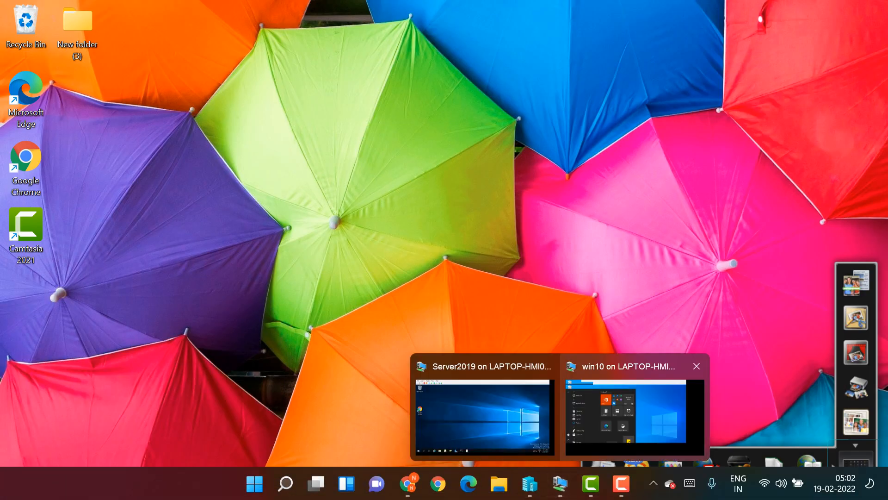
pyautogui.click(635, 414)
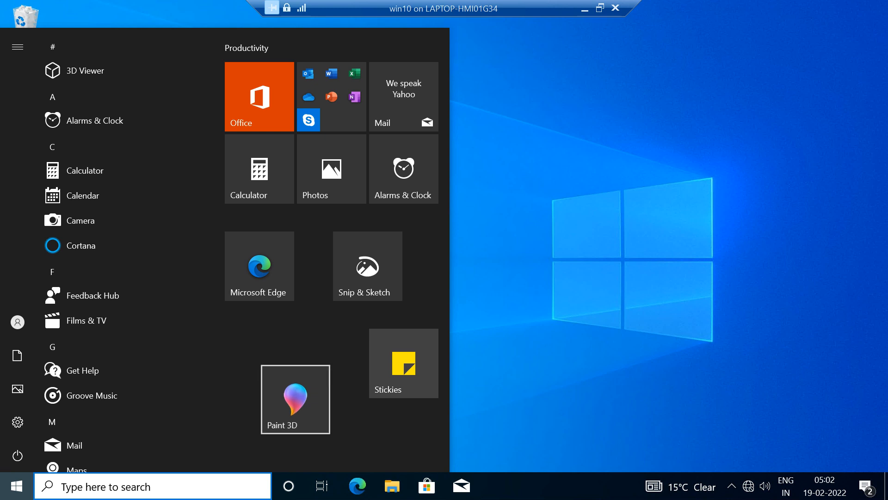
# Step: Unpin the Paint 3D, Snip & Sketch and Stickies tiles from the win10 Start menu
pyautogui.rightClick(296, 395)
pyautogui.click(342, 312)
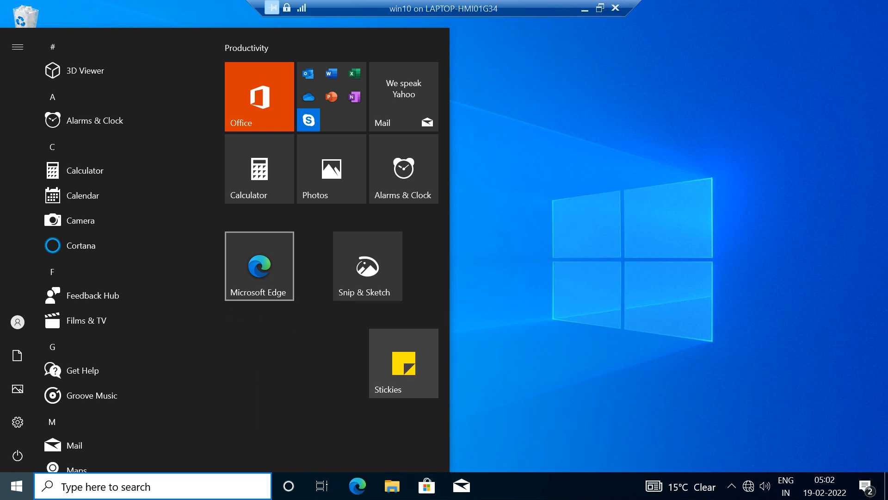
pyautogui.rightClick(273, 271)
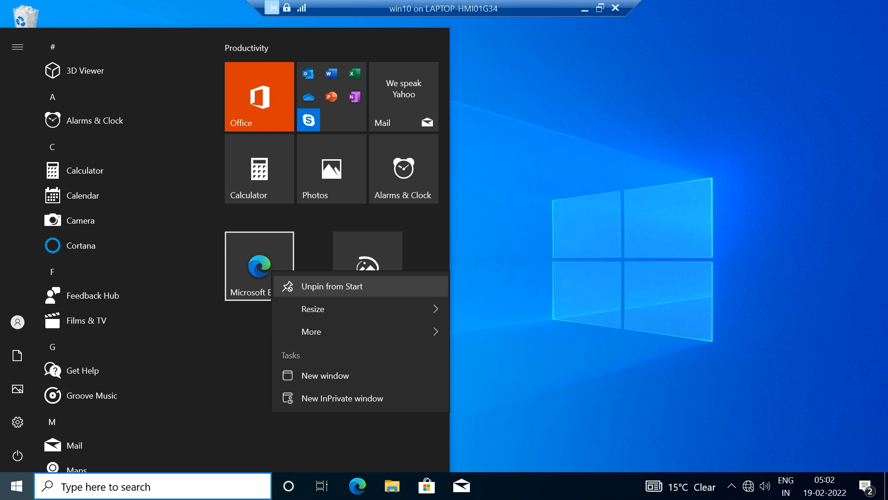
pyautogui.rightClick(378, 253)
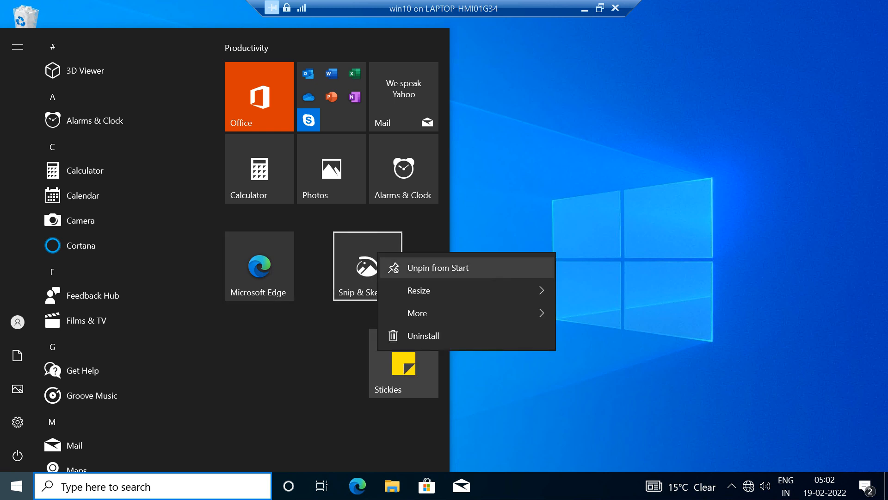
pyautogui.click(416, 267)
pyautogui.rightClick(397, 362)
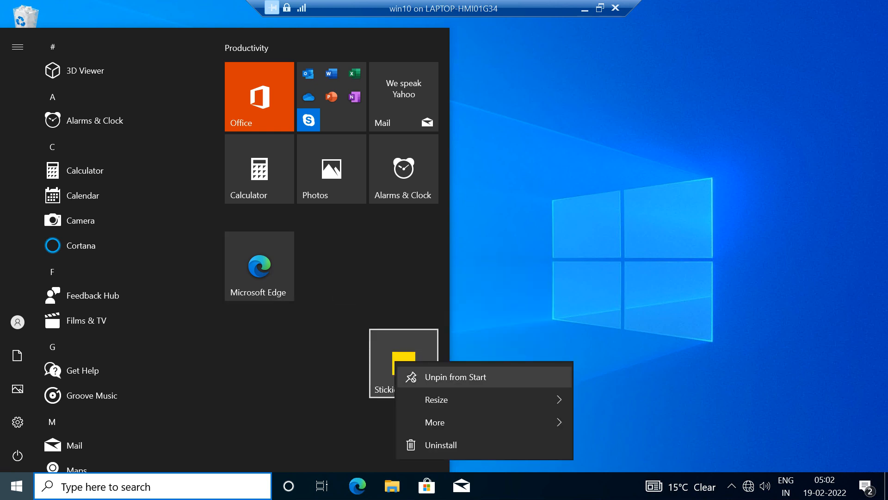
pyautogui.click(455, 377)
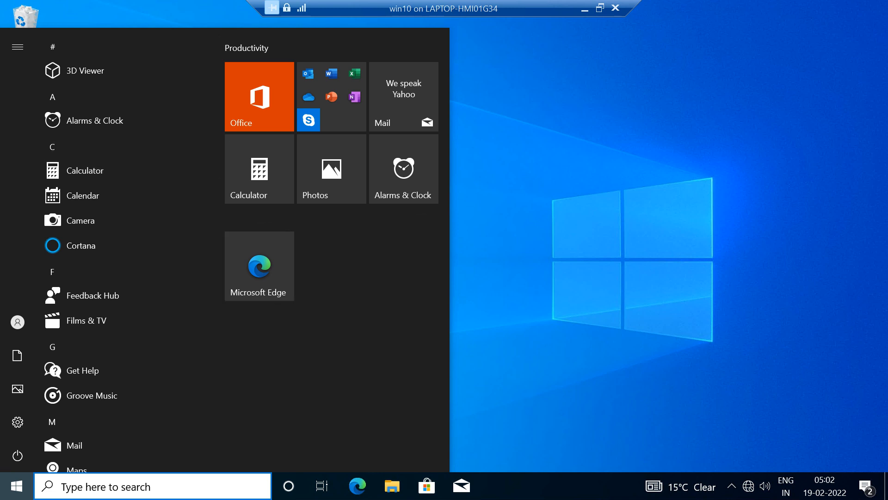
# Step: Unpin the Calculator tile, the Office tile and the folder of Office apps from the Productivity group in Start
pyautogui.rightClick(248, 181)
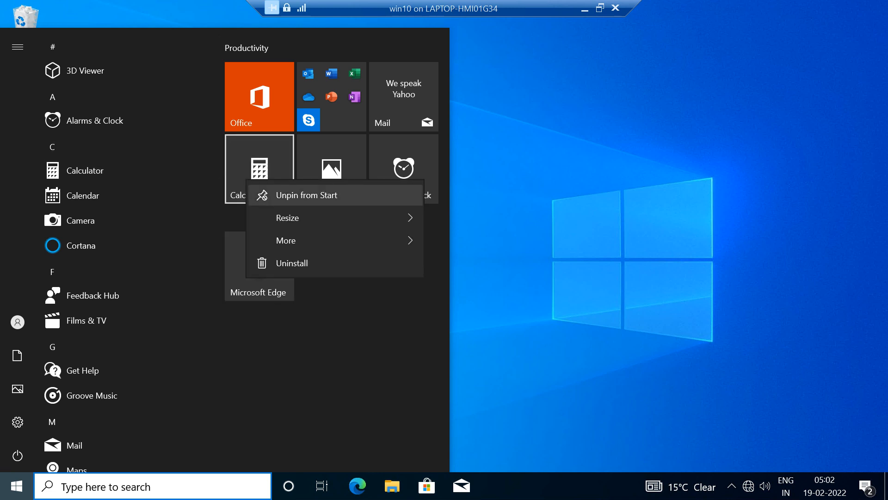
pyautogui.click(306, 195)
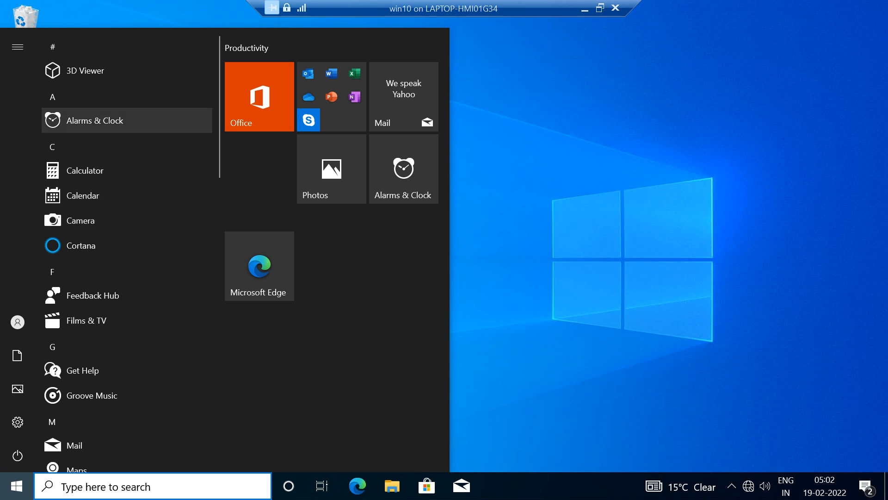
pyautogui.scroll(-3, 125, 294)
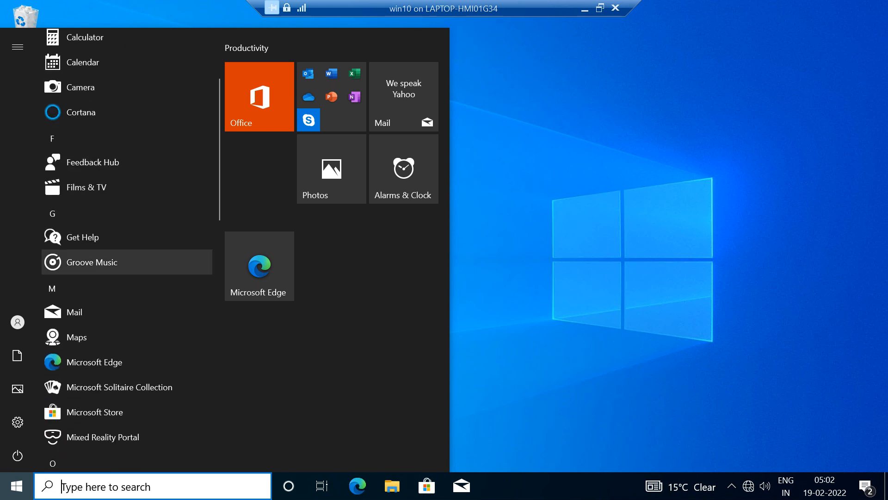
pyautogui.scroll(-4, 125, 236)
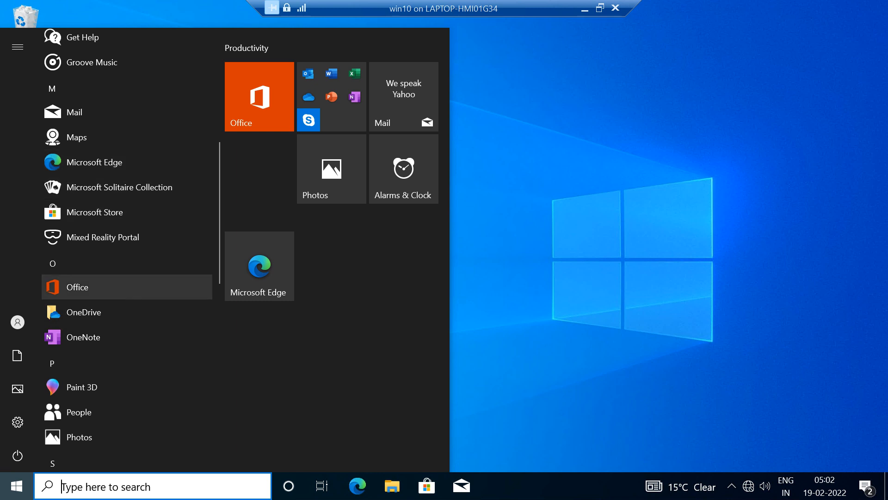
pyautogui.rightClick(264, 93)
pyautogui.click(318, 107)
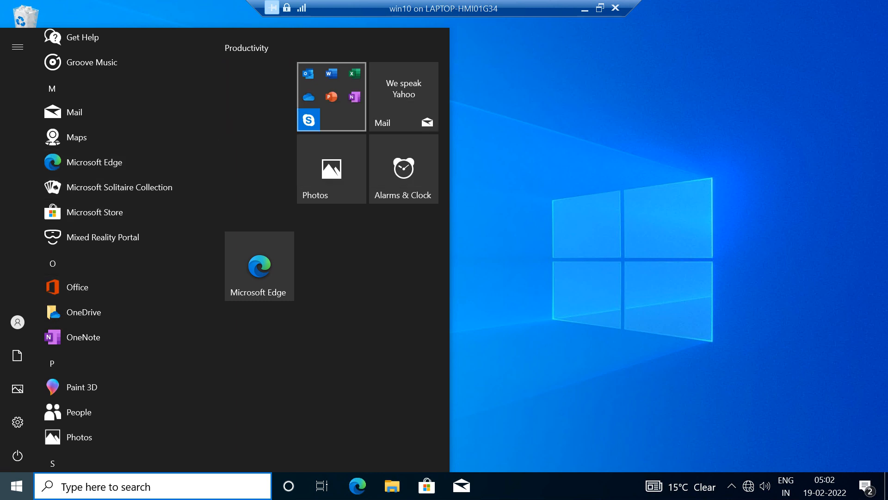
pyautogui.rightClick(342, 109)
pyautogui.click(417, 117)
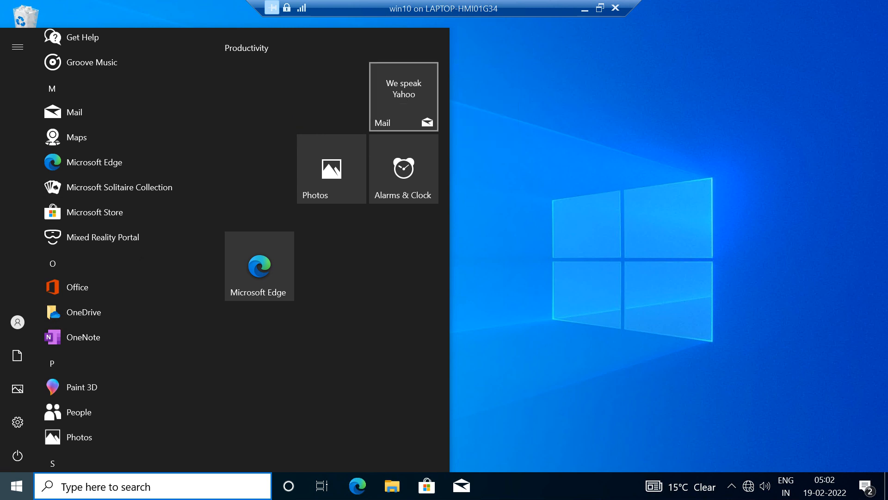
# Step: Unpin the Mail, Photos, Alarms & Clock and Microsoft Edge tiles from the win10 Start menu
pyautogui.rightClick(408, 99)
pyautogui.click(419, 113)
pyautogui.rightClick(306, 103)
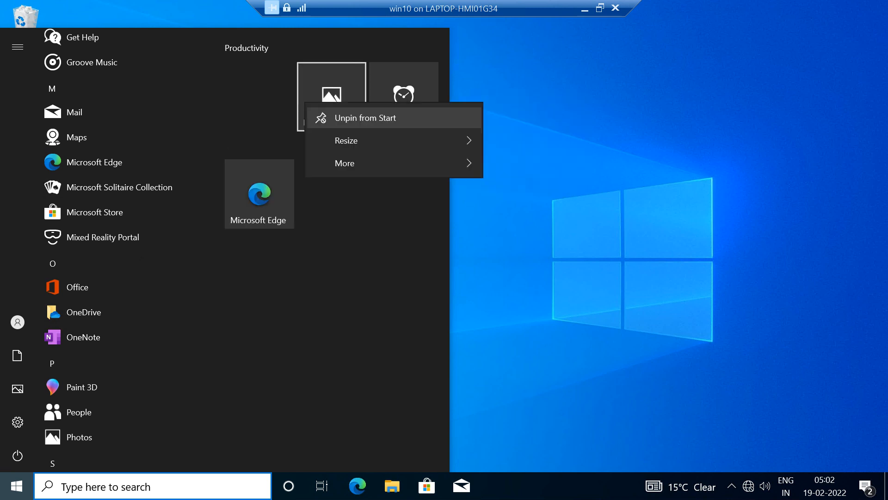
pyautogui.click(366, 117)
pyautogui.rightClick(388, 101)
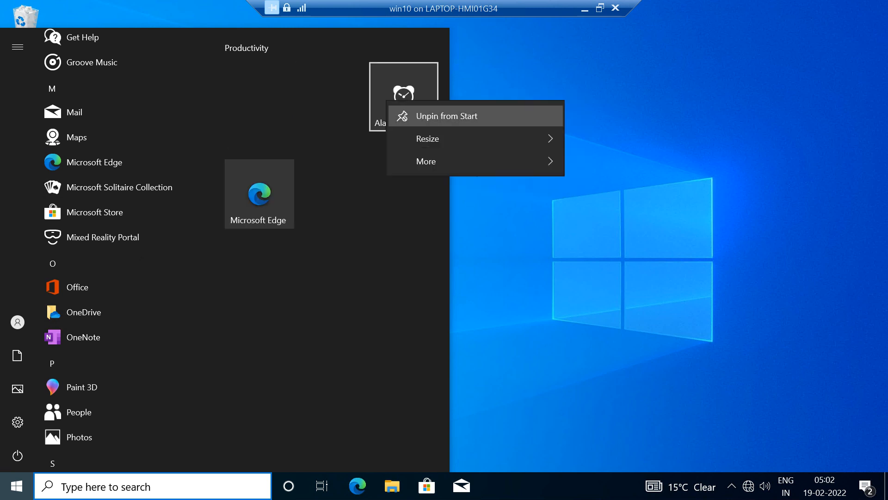
pyautogui.click(407, 116)
pyautogui.rightClick(287, 111)
pyautogui.click(324, 124)
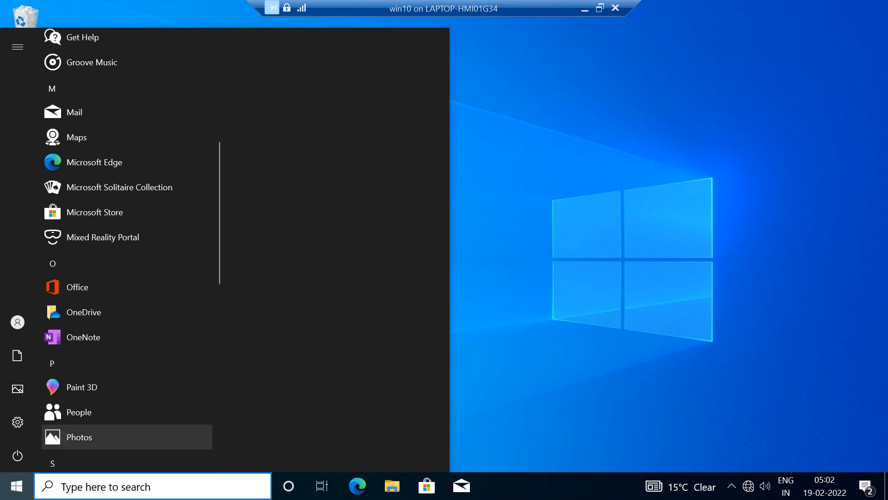
# Step: Pin Paint 3D and OneNote from the app list to Start and place their tiles side by side in the first row
pyautogui.moveTo(79, 387)
pyautogui.mouseDown()
pyautogui.moveTo(307, 248)
pyautogui.moveTo(303, 196)
pyautogui.mouseUp()
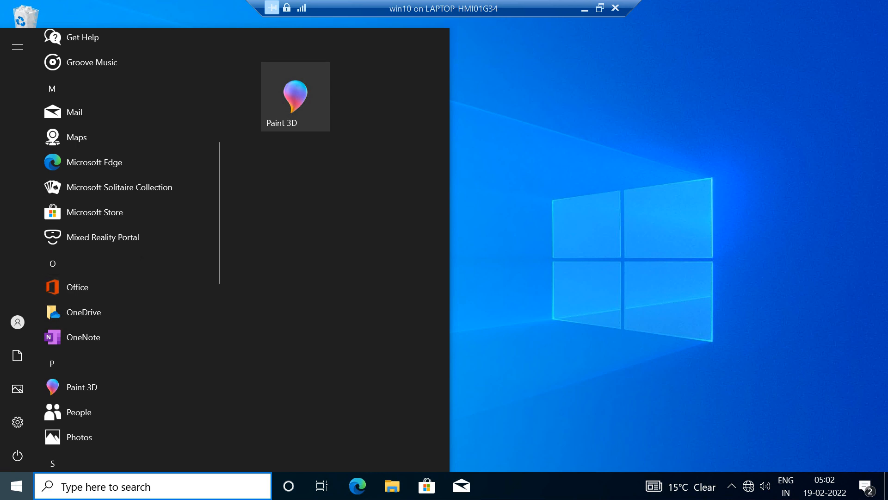
pyautogui.moveTo(83, 337)
pyautogui.mouseDown()
pyautogui.moveTo(305, 287)
pyautogui.moveTo(348, 253)
pyautogui.mouseUp()
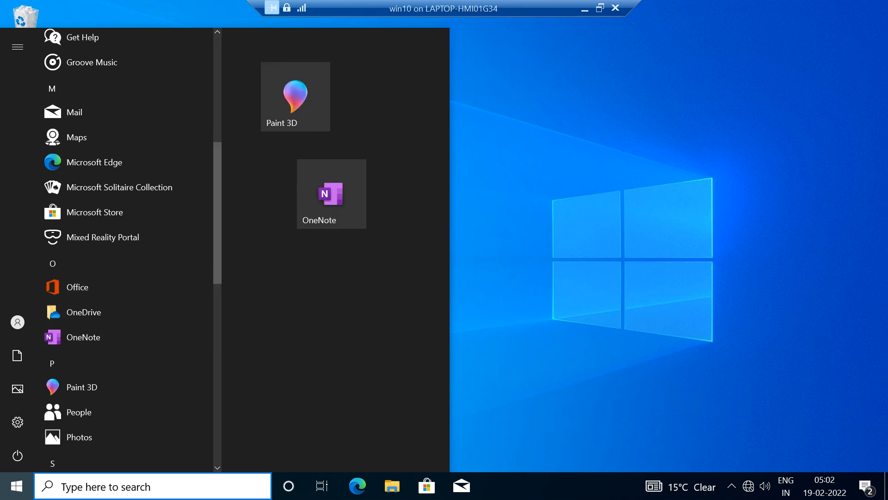
pyautogui.moveTo(296, 97); pyautogui.dragTo(262, 93)
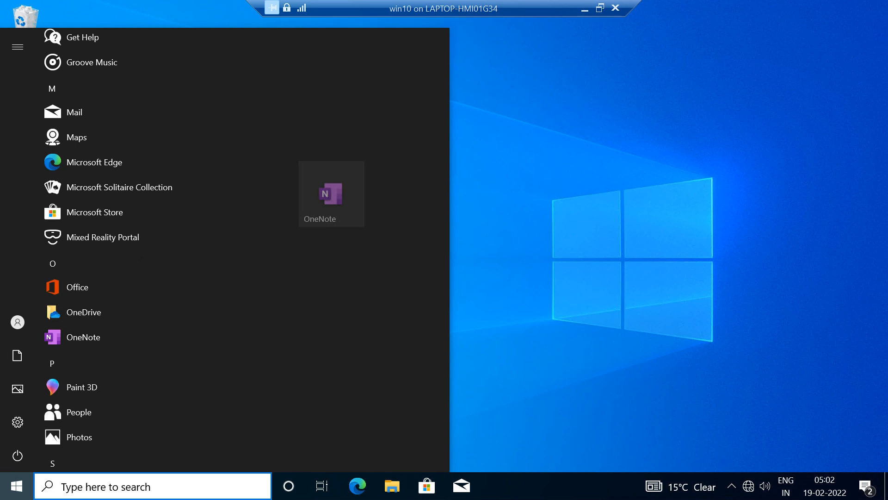
pyautogui.moveTo(332, 193)
pyautogui.mouseDown()
pyautogui.moveTo(352, 108)
pyautogui.moveTo(334, 98)
pyautogui.mouseUp()
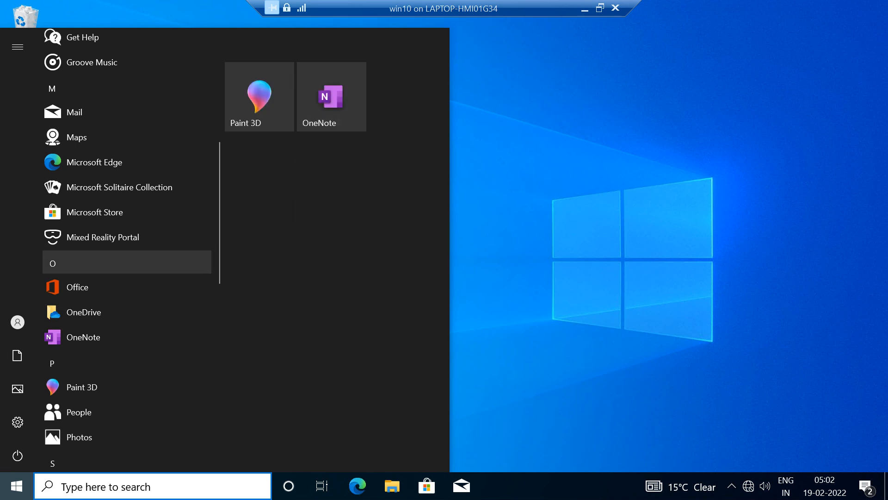
# Step: Pin Photos and Sticky Notes from the app list side by side in a second group below Paint 3D and OneNote
pyautogui.scroll(-2, 93, 342)
pyautogui.scroll(-2, 92, 324)
pyautogui.moveTo(93, 303)
pyautogui.mouseDown()
pyautogui.moveTo(317, 292)
pyautogui.moveTo(289, 250)
pyautogui.moveTo(294, 199)
pyautogui.mouseUp()
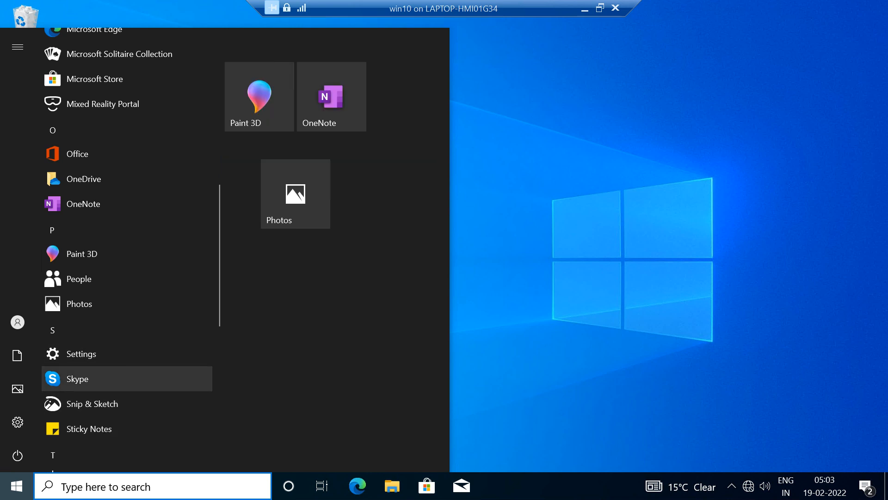
pyautogui.moveTo(88, 428); pyautogui.dragTo(331, 194)
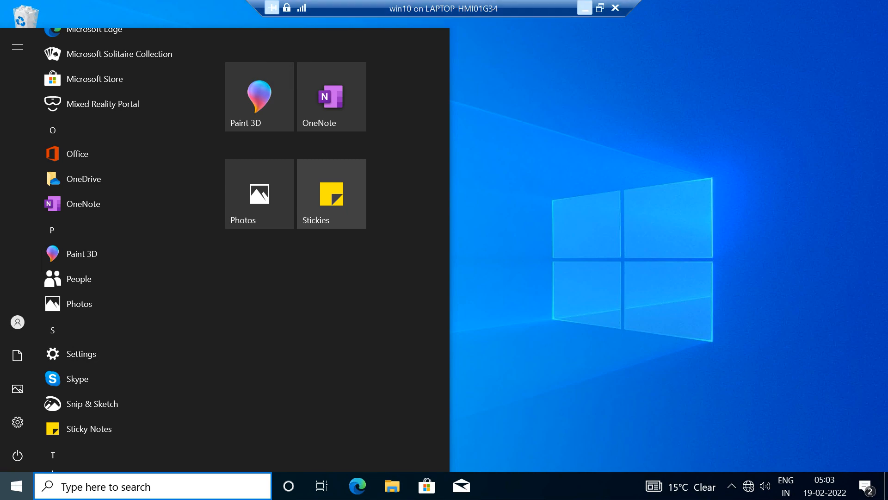
# Step: Switch to Chrome on the host and find the .xml export instructions in the Customize and export Start layout article
pyautogui.click(585, 8)
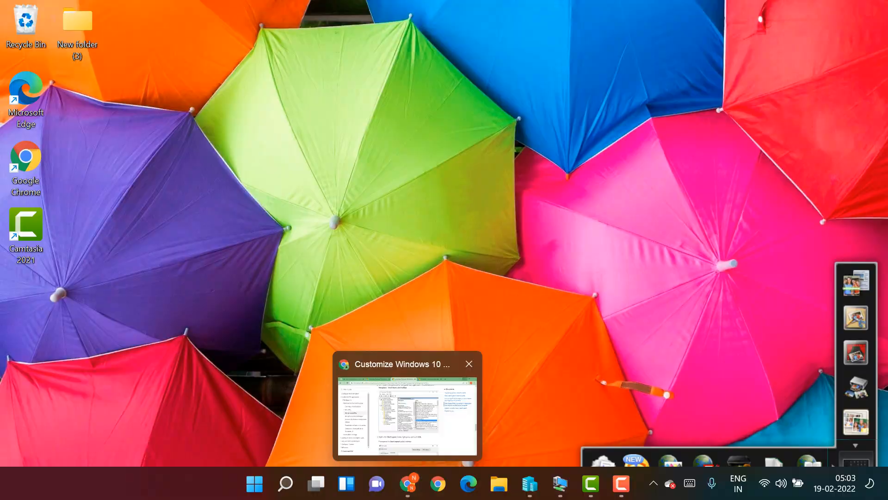
pyautogui.click(408, 483)
pyautogui.hotkey('ctrl', 'Tab')
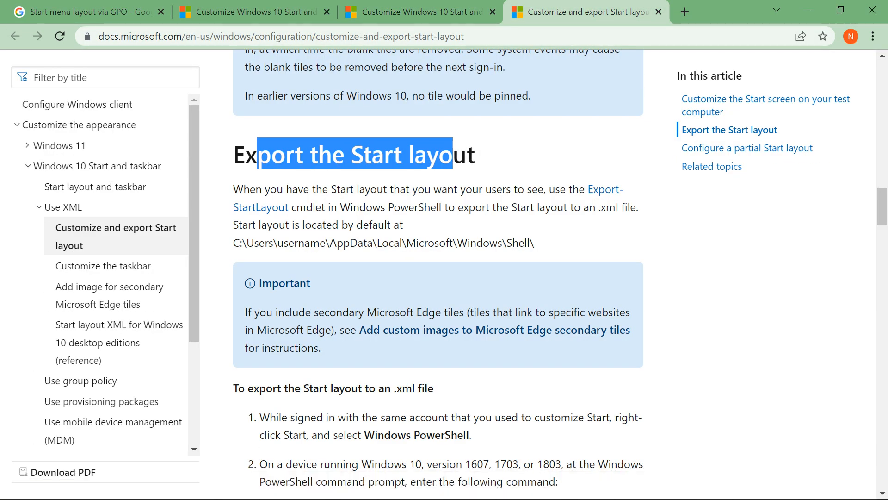
pyautogui.scroll(15, 439, 273)
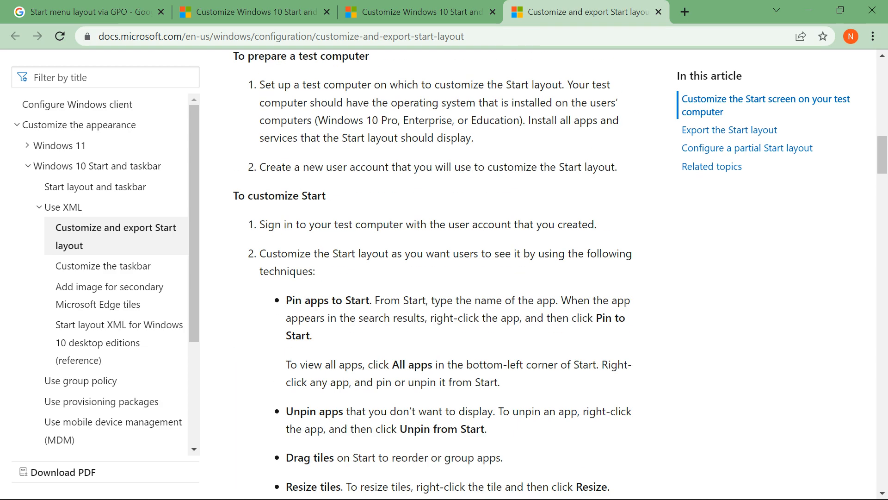
pyautogui.scroll(7, 438, 273)
pyautogui.scroll(-10, 438, 273)
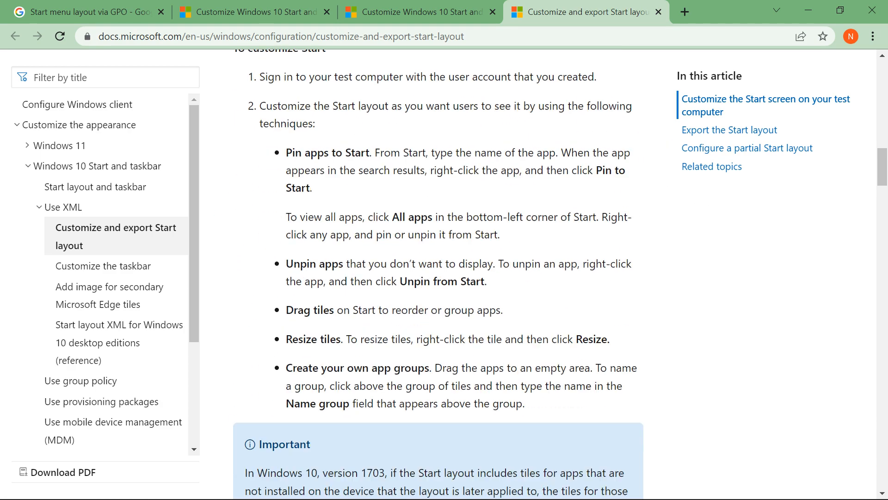
pyautogui.scroll(-15, 439, 272)
pyautogui.scroll(-3, 438, 273)
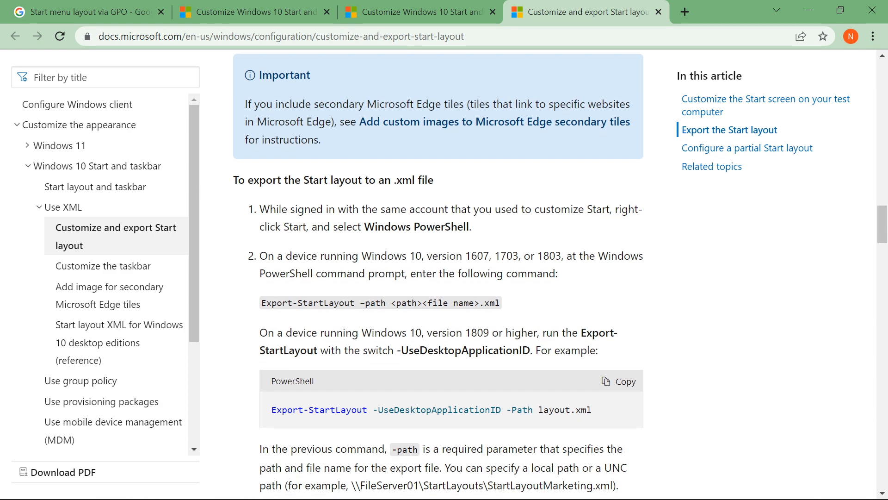
# Step: Compare the Export-StartLayout commands for Windows 10 versions 1607 to 1803 and for 1809 or higher, including the -UseDesktopApplicationID switch
pyautogui.moveTo(361, 256); pyautogui.dragTo(561, 256)
pyautogui.moveTo(424, 333); pyautogui.dragTo(506, 333)
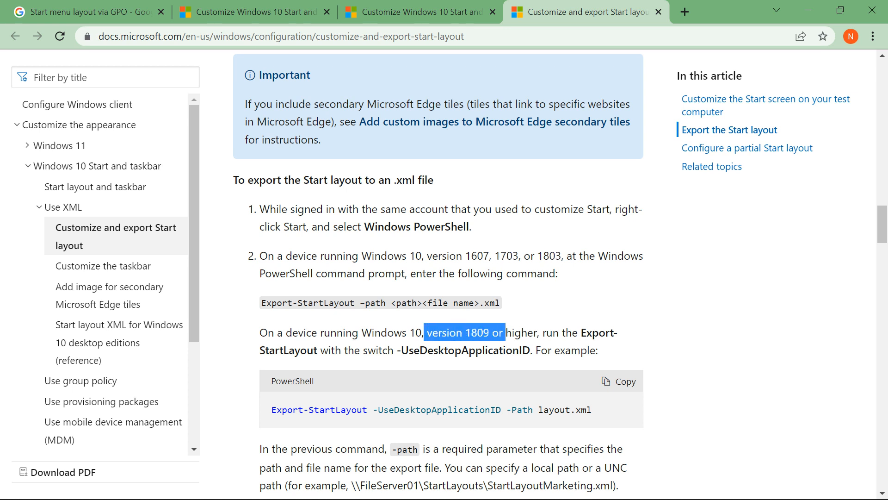
pyautogui.moveTo(393, 333); pyautogui.dragTo(492, 332)
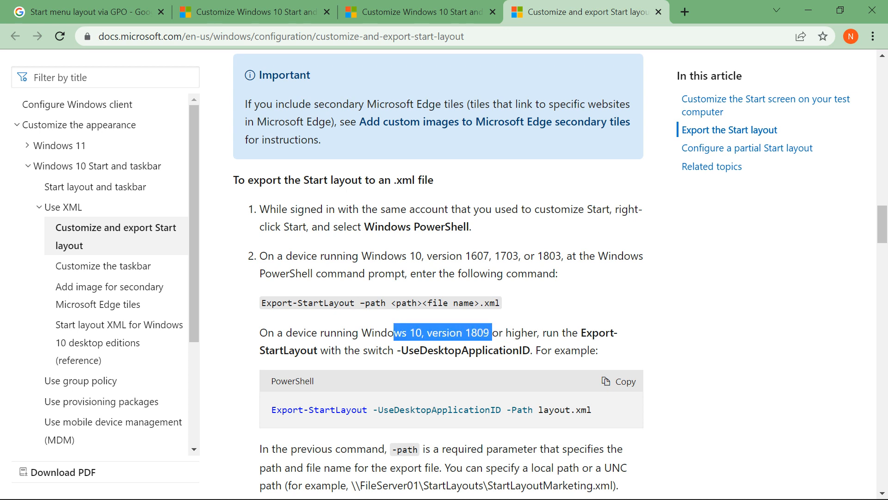
pyautogui.moveTo(261, 303); pyautogui.dragTo(458, 302)
pyautogui.click(458, 303)
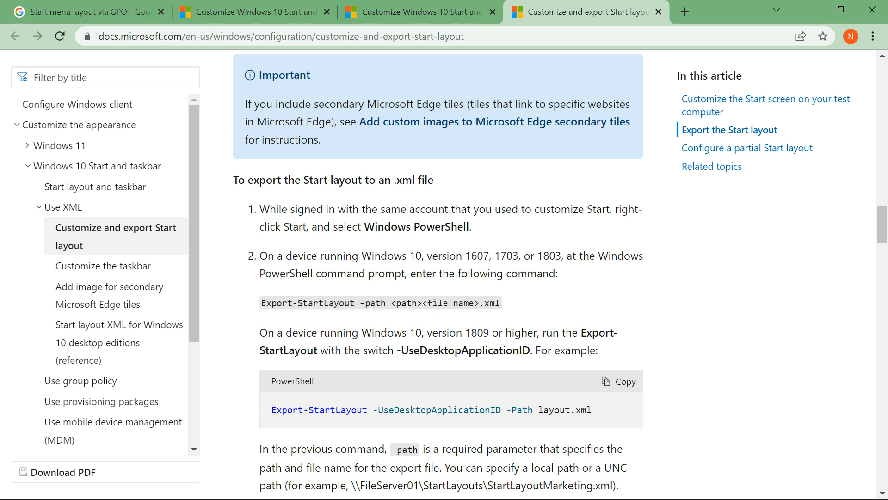
pyautogui.moveTo(401, 350); pyautogui.dragTo(523, 350)
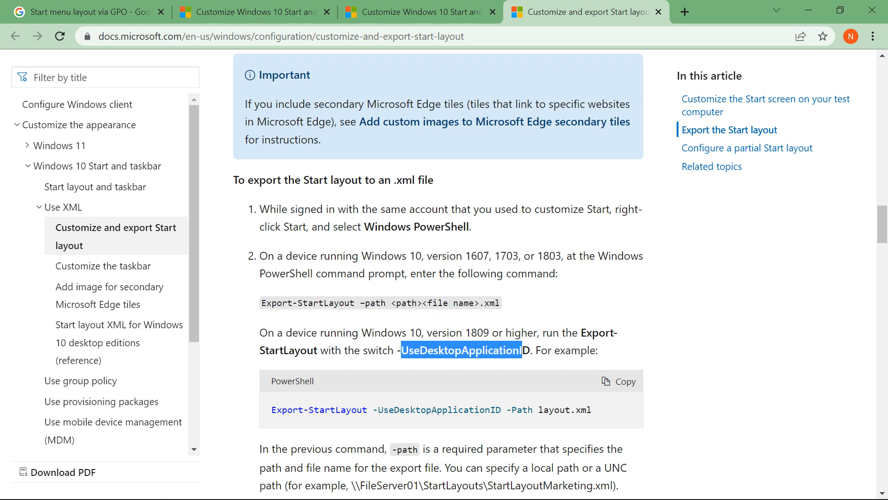
pyautogui.click(522, 350)
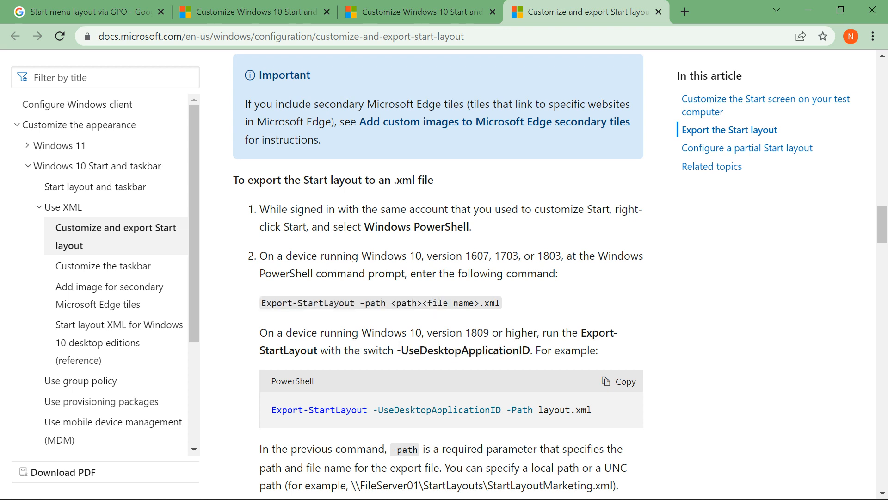
pyautogui.moveTo(371, 303); pyautogui.dragTo(380, 303)
pyautogui.moveTo(380, 333); pyautogui.dragTo(559, 332)
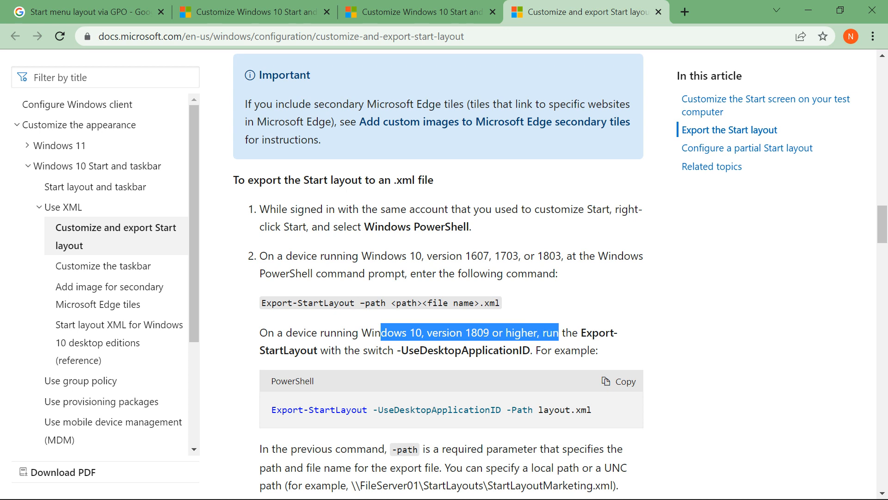
pyautogui.moveTo(409, 350); pyautogui.dragTo(530, 350)
pyautogui.moveTo(271, 409); pyautogui.dragTo(592, 409)
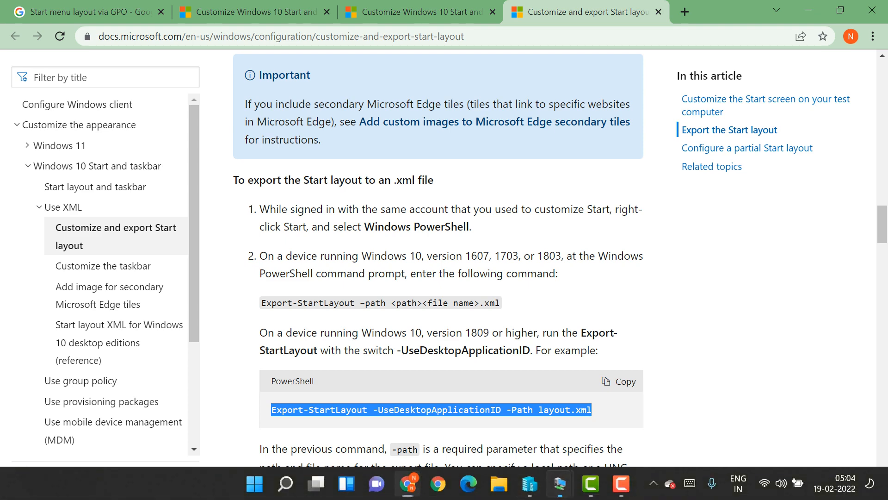
# Step: Switch back to the win10 virtual machine and check its Windows version with winver
pyautogui.click(559, 483)
pyautogui.click(620, 414)
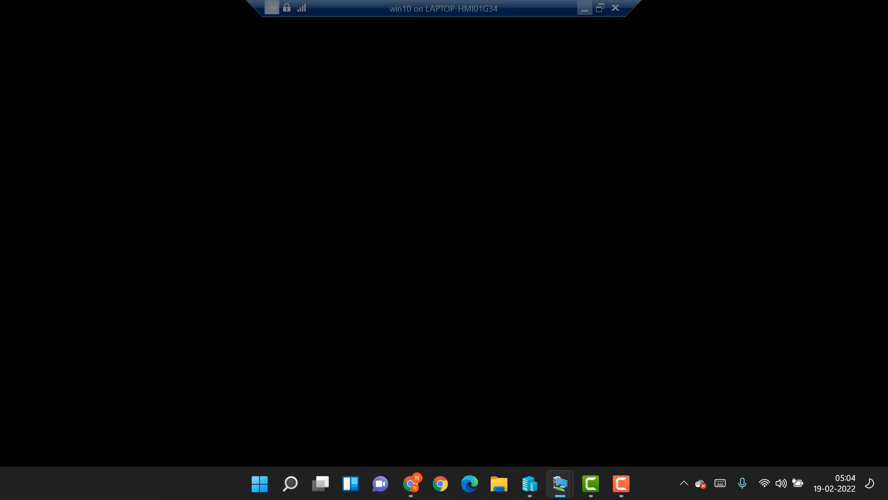
pyautogui.press('super+r')
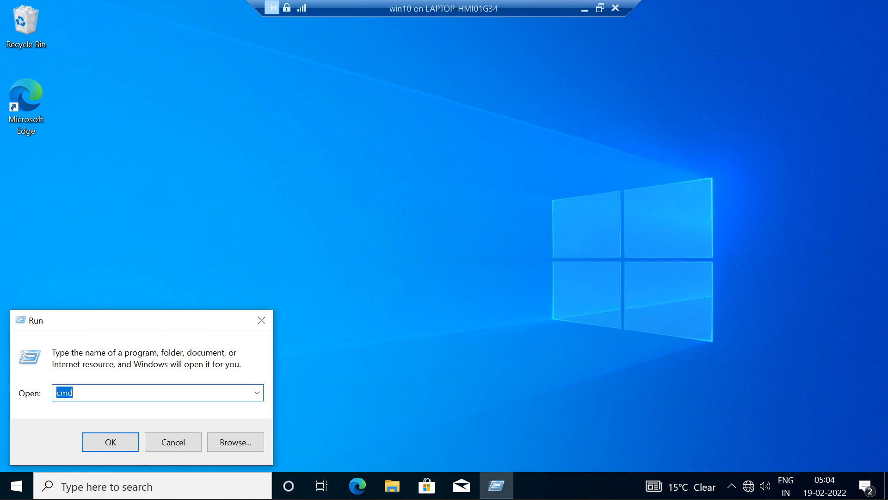
pyautogui.write('winver')
pyautogui.press('Return')
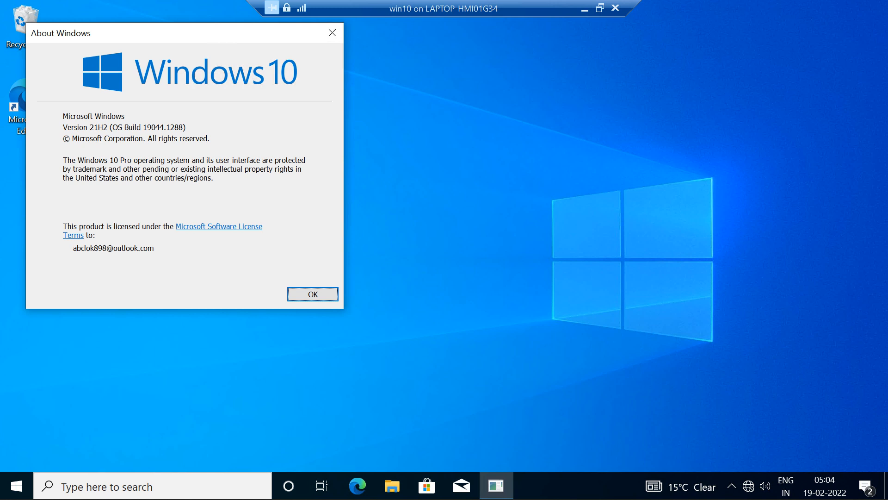
pyautogui.press('Return')
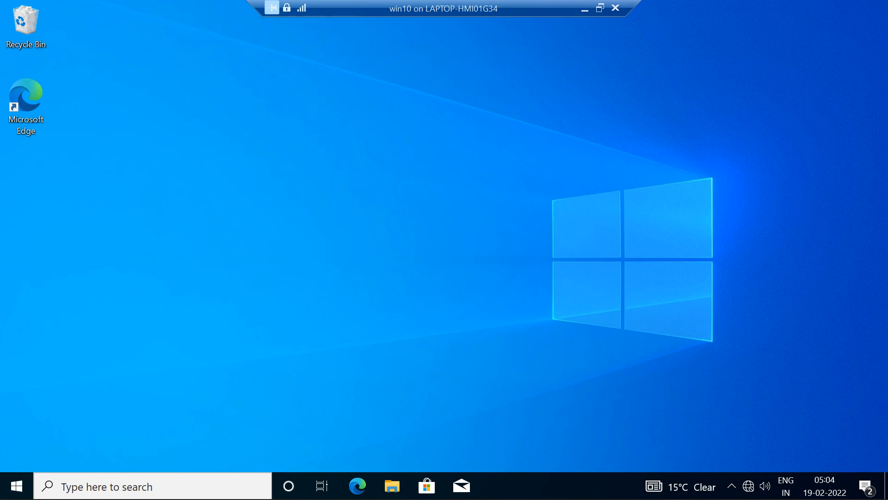
# Step: Search for PowerShell on win10, run it as administrator and approve the elevation request
pyautogui.press('super')
pyautogui.write('powershe')
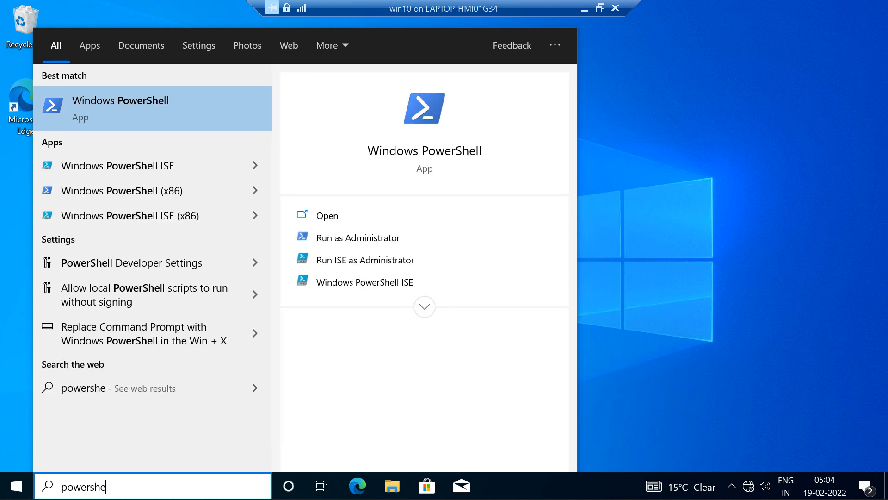
pyautogui.click(358, 238)
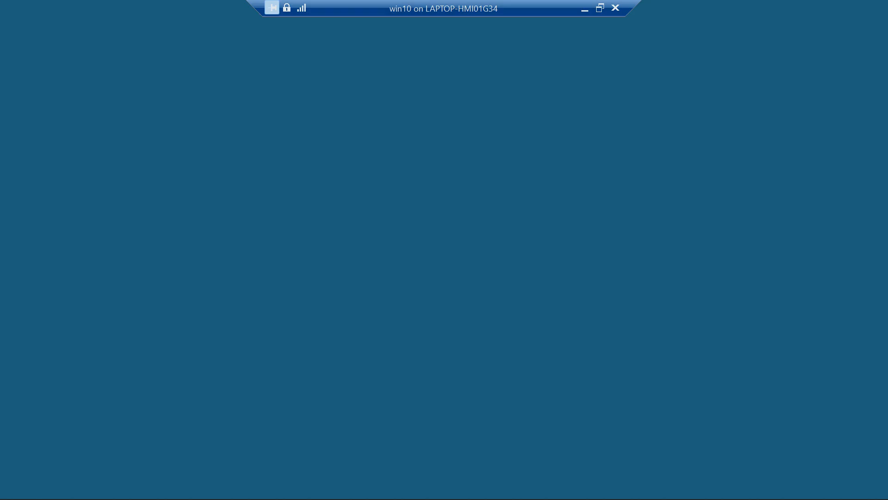
pyautogui.click(373, 330)
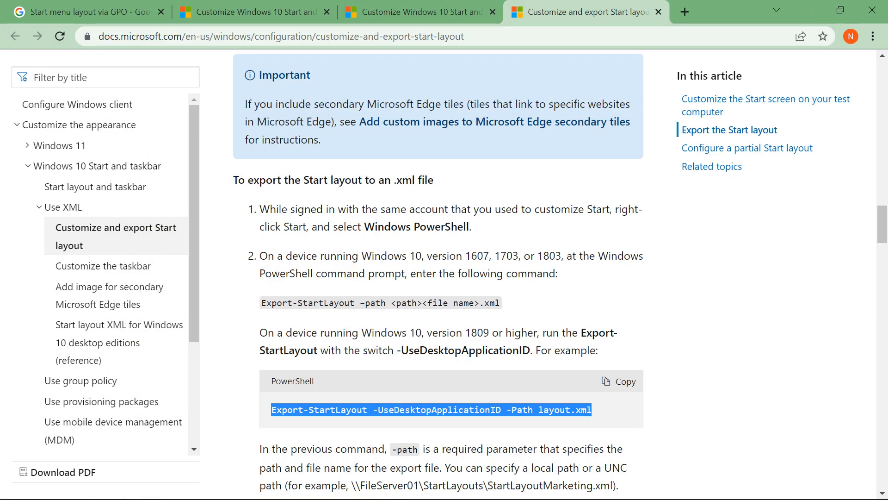
# Step: Copy the command Export-StartLayout -UseDesktopApplicationID -Path layout.xml from the article in Chrome and paste it into PowerShell on win10
pyautogui.rightClick(444, 410)
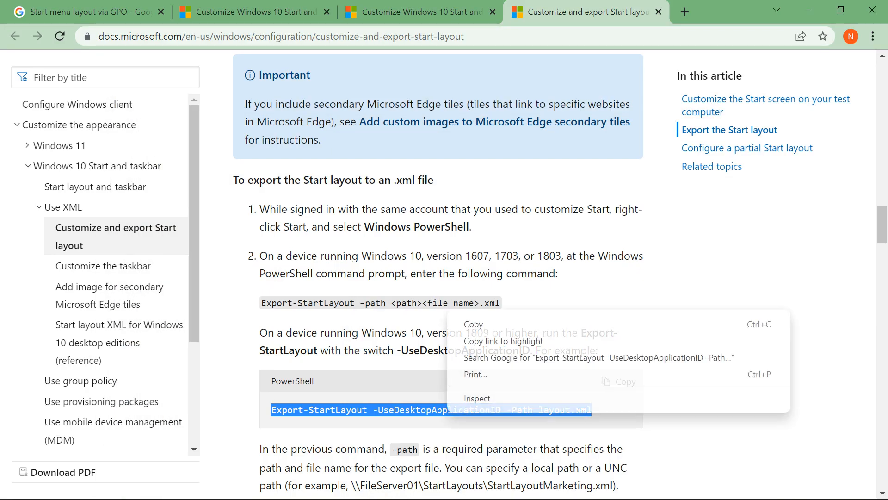
pyautogui.click(463, 323)
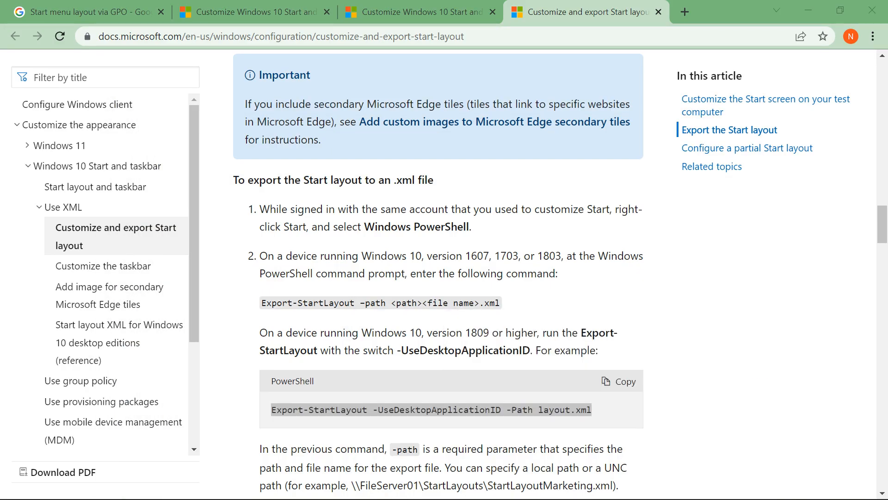
pyautogui.hotkey('alt', 'Tab')
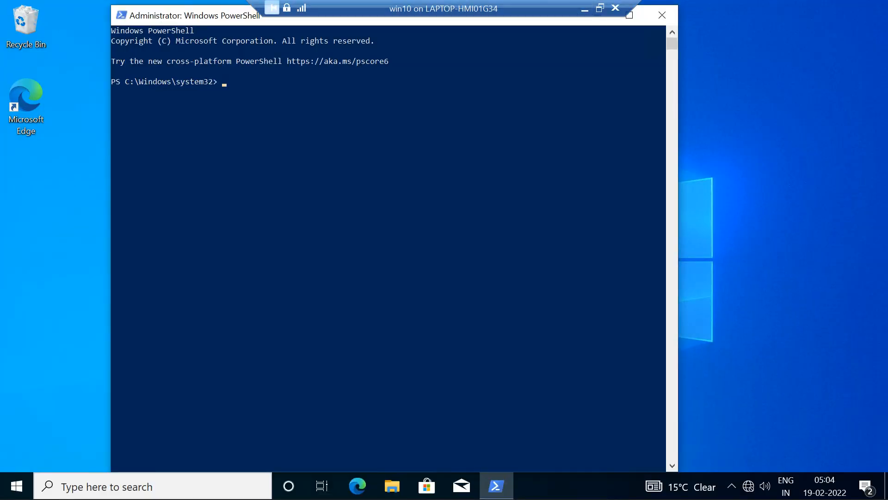
pyautogui.hotkey('ctrl', 'v')
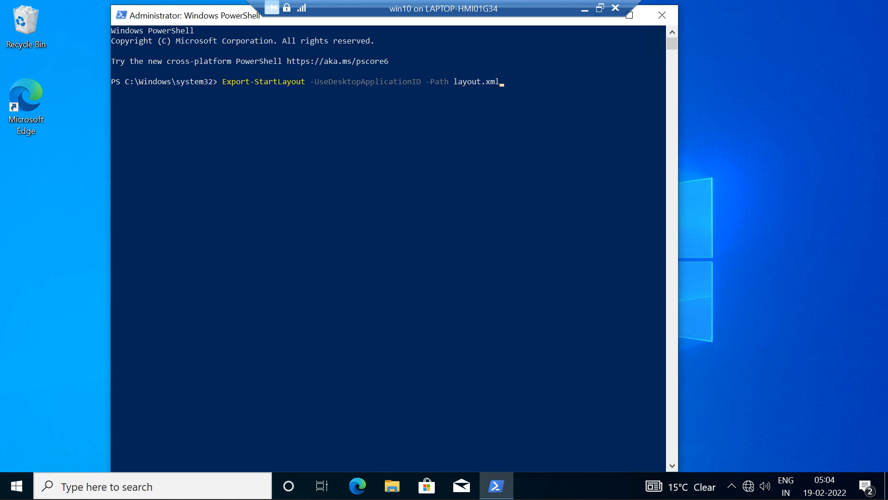
pyautogui.click(456, 81)
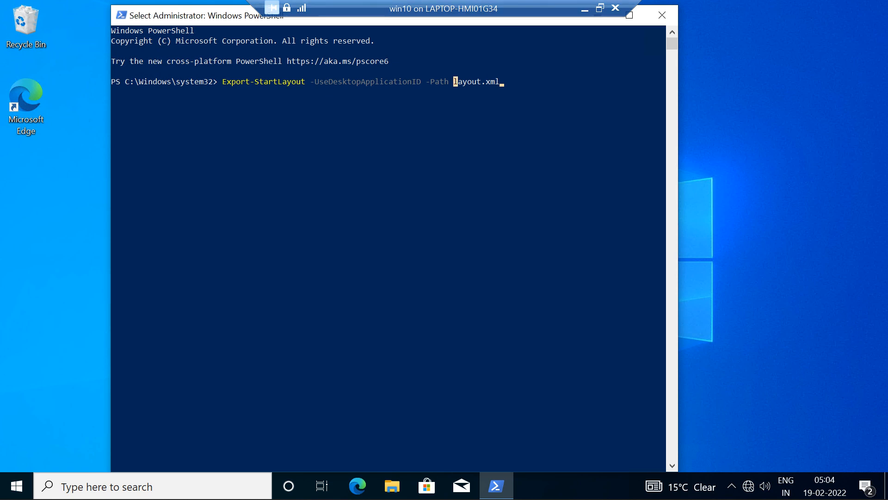
pyautogui.press('Escape')
pyautogui.write('c:')
pyautogui.press('BackSpace')
pyautogui.press('BackSpace')
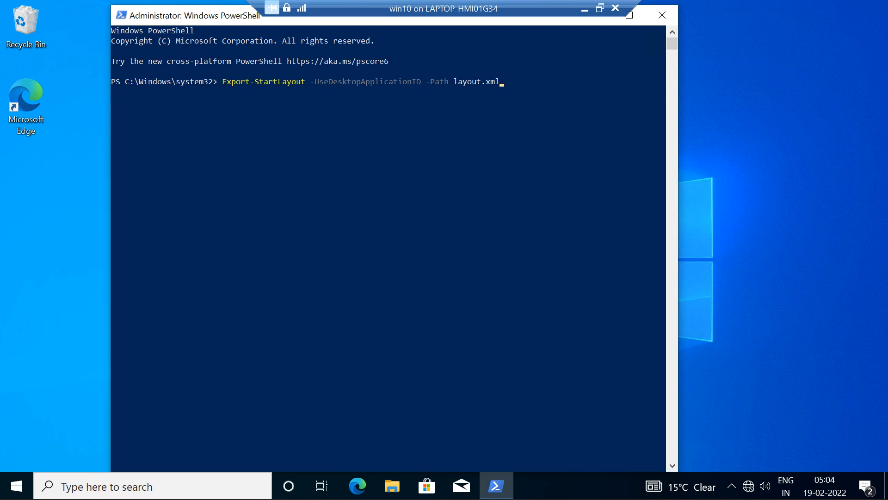
# Step: Change the export path in the command to c:\start.xml and run it to export the Start layout
pyautogui.press('Left')
pyautogui.press('Left')
pyautogui.press('Left')
pyautogui.press('Left')
pyautogui.press('Left')
pyautogui.press('Left')
pyautogui.press('Left')
pyautogui.press('Left')
pyautogui.press('Left')
pyautogui.press('Left')
pyautogui.write('c:\\')
pyautogui.press('Left')
pyautogui.press('Right')
pyautogui.press('BackSpace')
pyautogui.press('BackSpace')
pyautogui.press('BackSpace')
pyautogui.press('BackSpace')
pyautogui.press('BackSpace')
pyautogui.press('BackSpace')
pyautogui.write('start')
pyautogui.press('End')
pyautogui.press('Return')
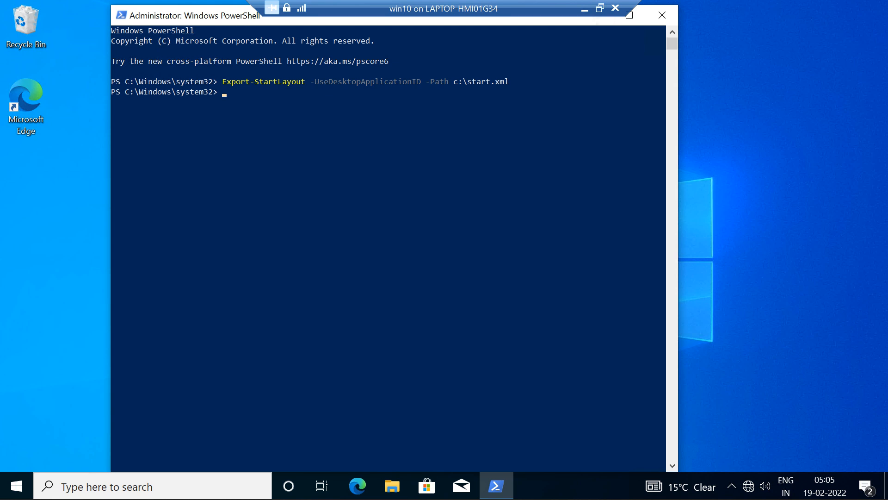
# Step: Minimize PowerShell on win10 and open Local Disk (C:) in File Explorer
pyautogui.moveTo(546, 21); pyautogui.dragTo(543, 44)
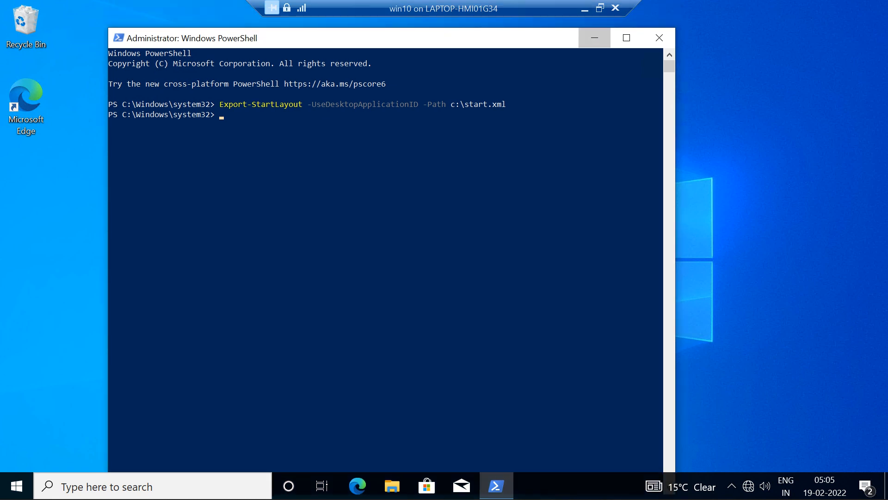
pyautogui.click(594, 37)
pyautogui.click(391, 486)
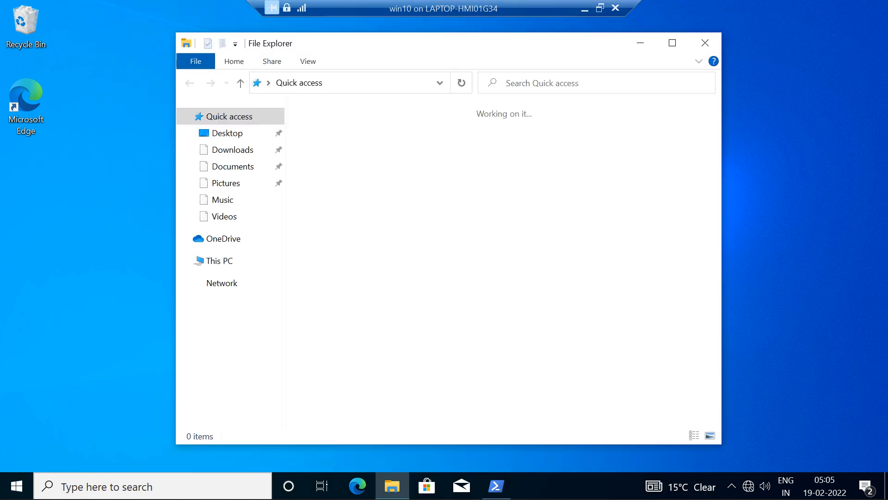
pyautogui.click(220, 261)
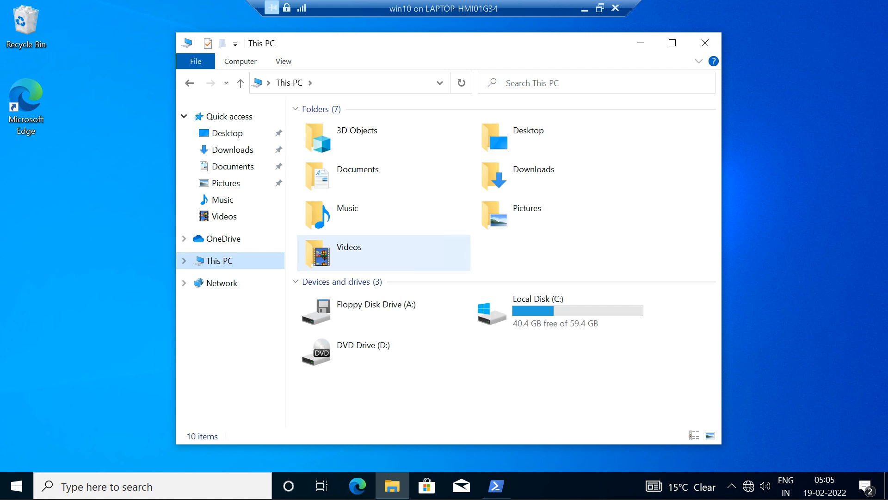
pyautogui.doubleClick(537, 309)
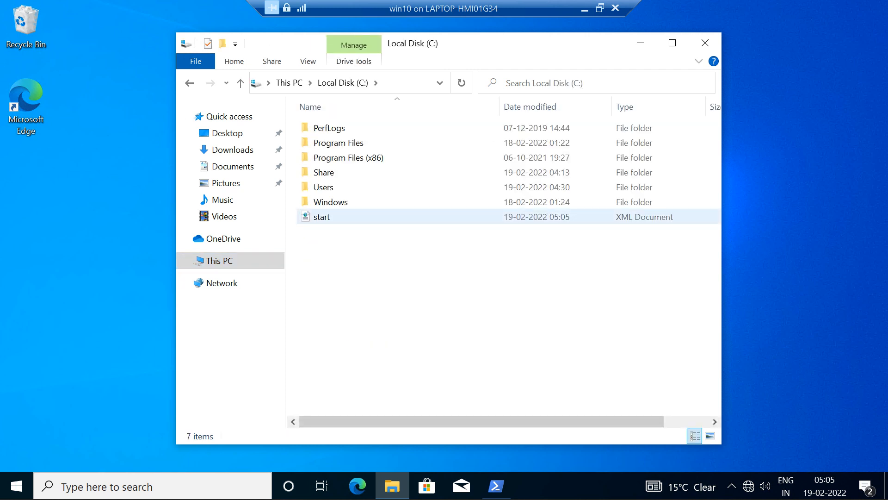
# Step: Open the exported start XML file in a maximized viewer, examine its tile groups and close it
pyautogui.doubleClick(351, 217)
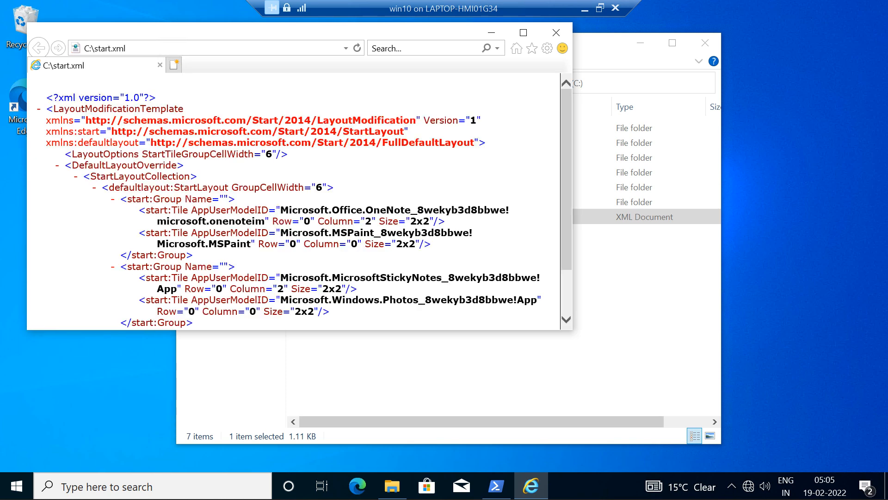
pyautogui.click(523, 32)
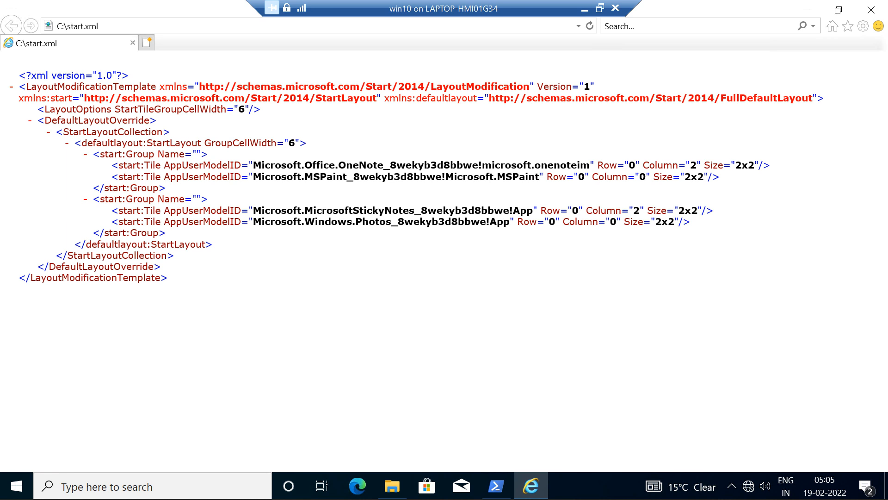
pyautogui.moveTo(168, 278); pyautogui.dragTo(83, 154)
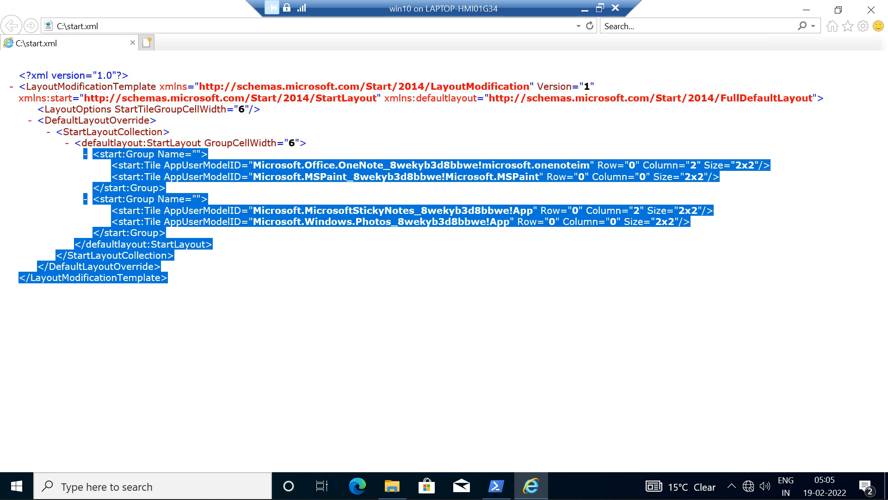
pyautogui.click(871, 9)
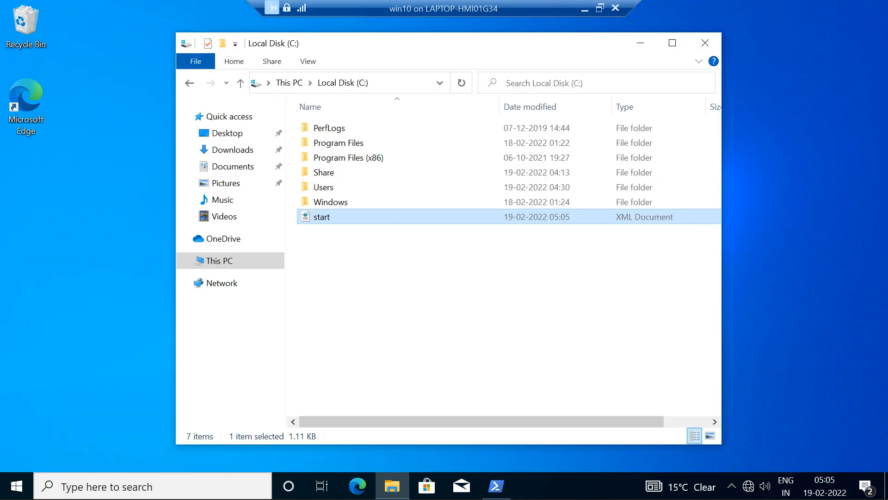
# Step: Open the start XML file in Notepad for reading, close it and check the tiles in the Start menu
pyautogui.rightClick(350, 215)
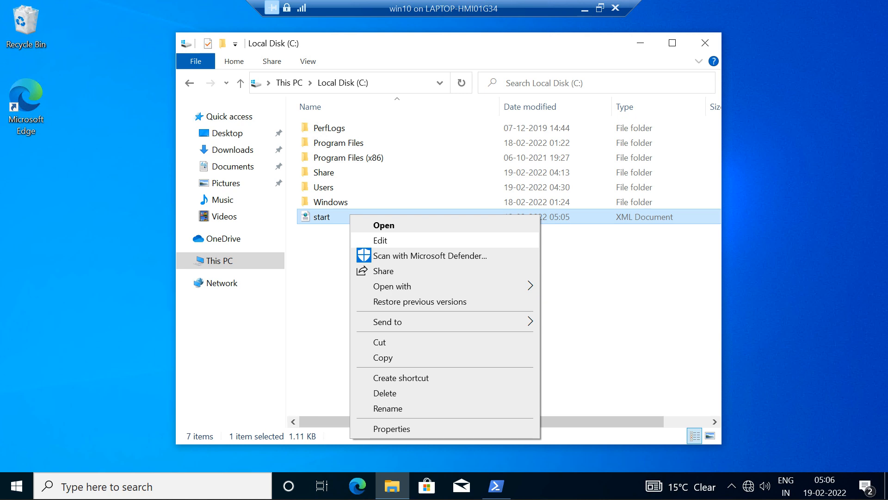
pyautogui.click(380, 241)
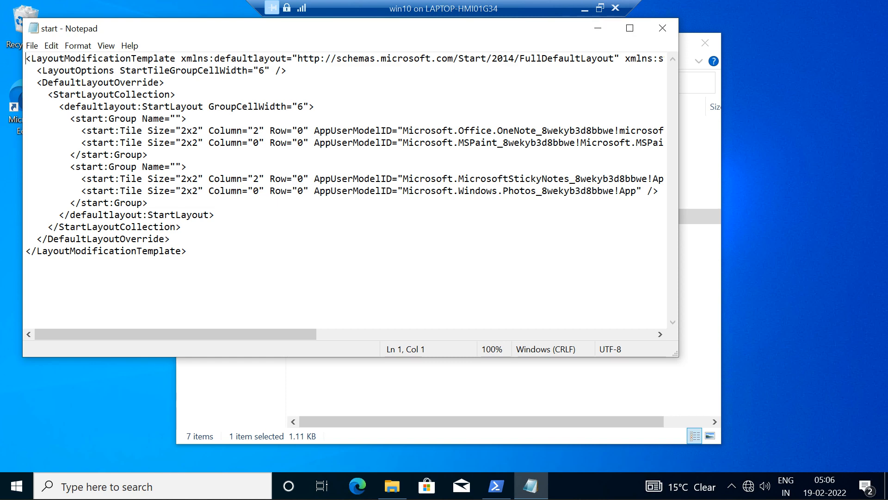
pyautogui.click(663, 28)
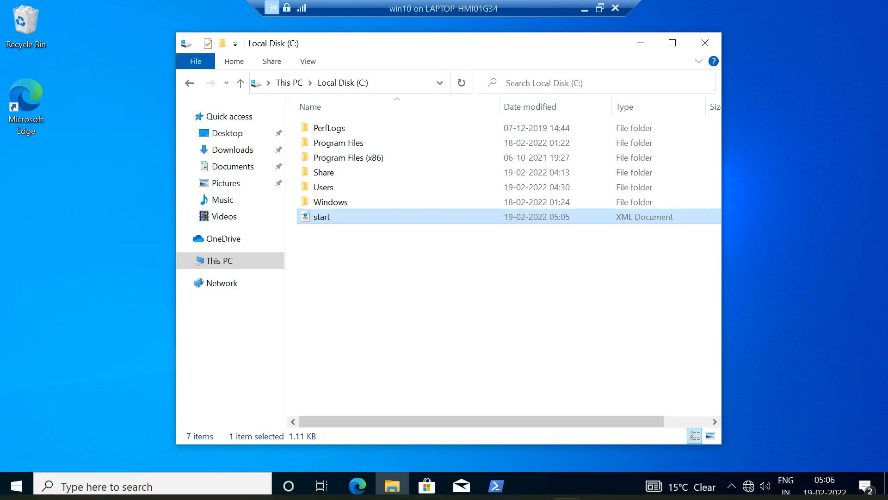
pyautogui.click(16, 486)
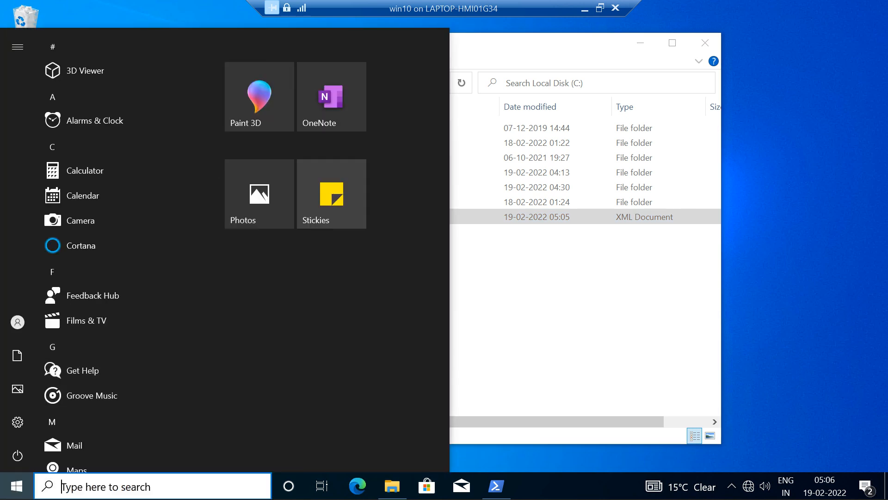
pyautogui.press('Escape')
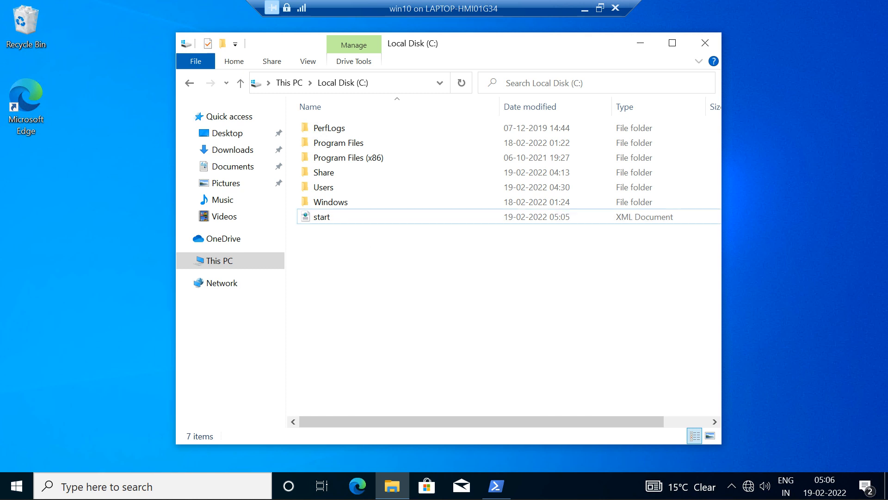
# Step: Create a folder named startlayout on Local Disk (C:) and move the start XML file into it
pyautogui.rightClick(346, 297)
pyautogui.moveTo(393, 429)
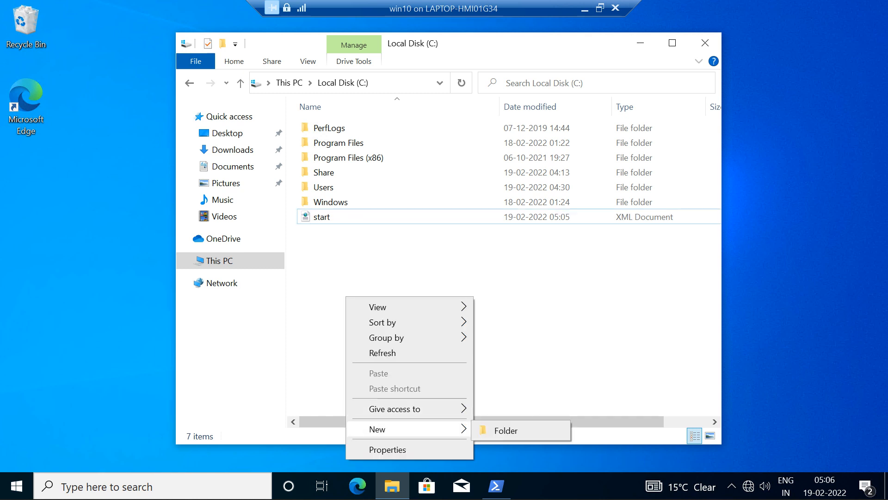
pyautogui.click(506, 430)
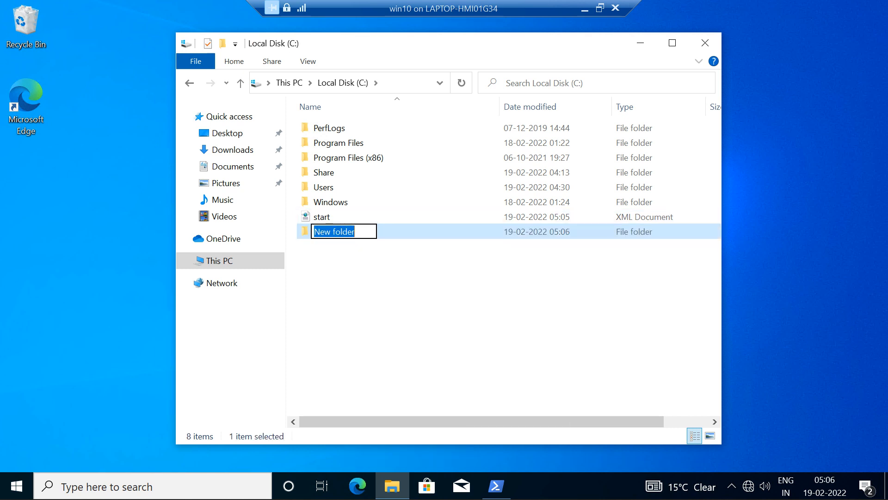
pyautogui.write('start')
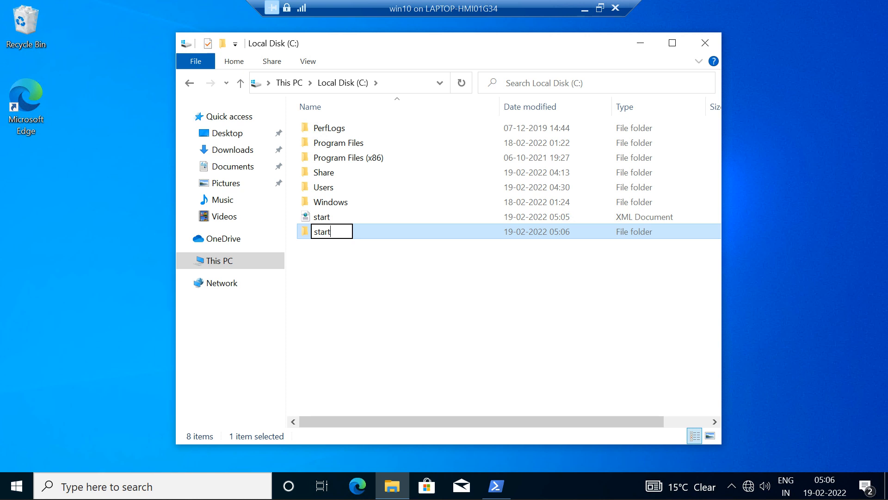
pyautogui.write('ta')
pyautogui.press('BackSpace')
pyautogui.press('BackSpace')
pyautogui.write('yout')
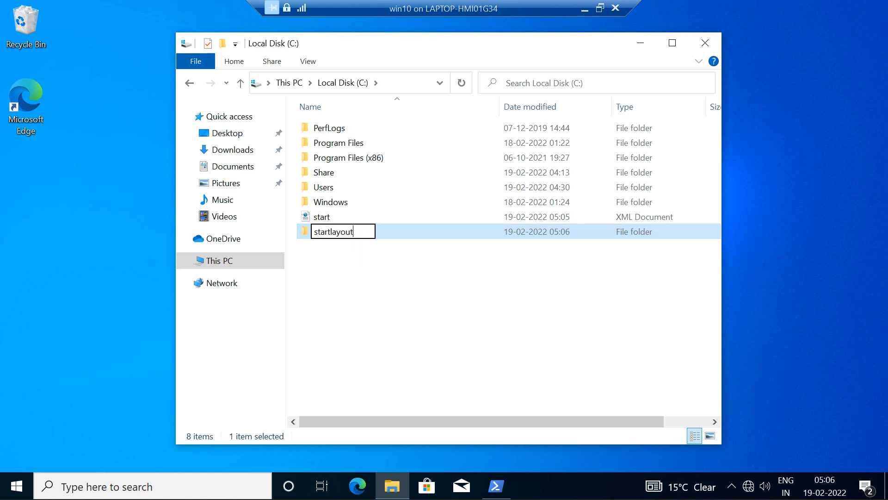
pyautogui.press('Return')
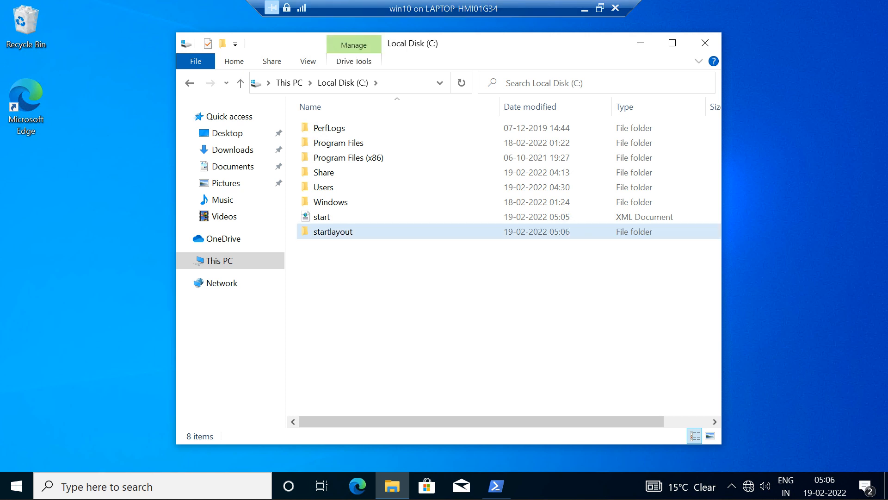
pyautogui.moveTo(326, 217); pyautogui.dragTo(331, 234)
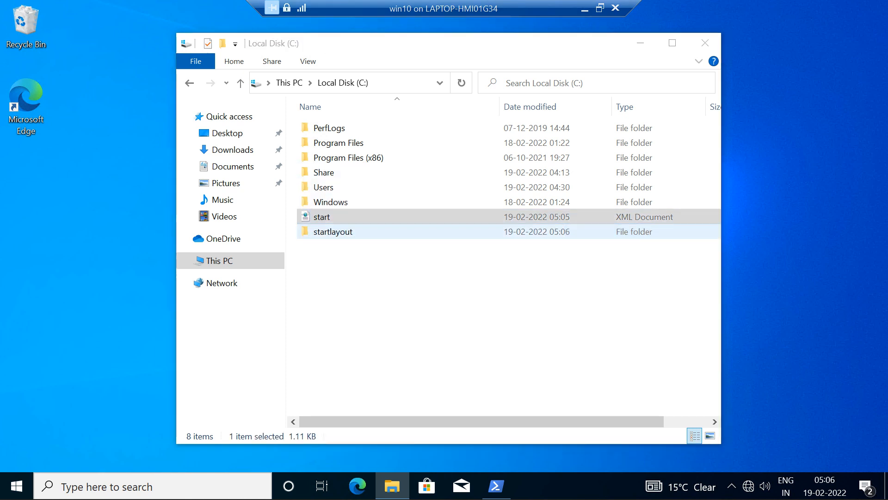
pyautogui.press('Return')
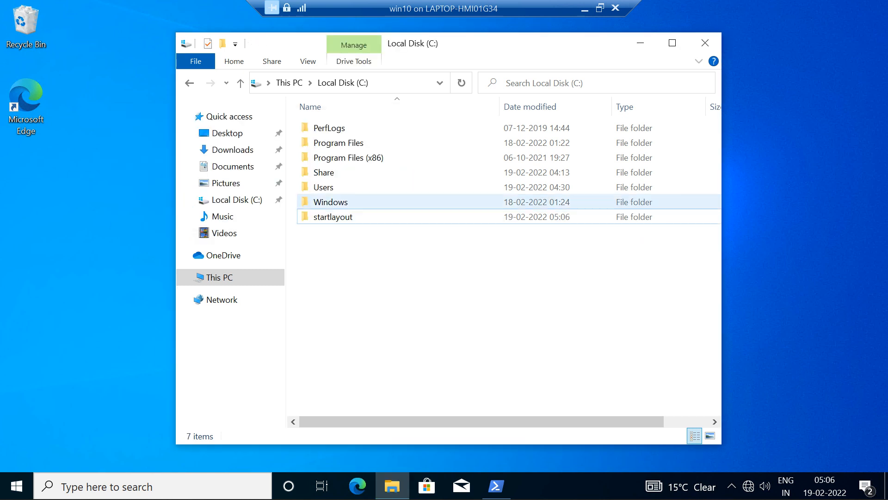
# Step: Share the startlayout folder on the network with Everyone at Read permission through its properties
pyautogui.click(349, 215)
pyautogui.rightClick(350, 214)
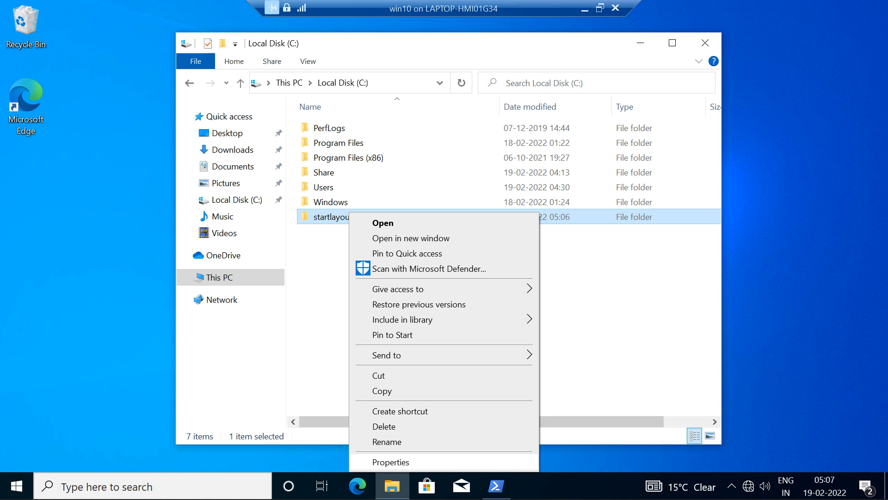
pyautogui.press('Return')
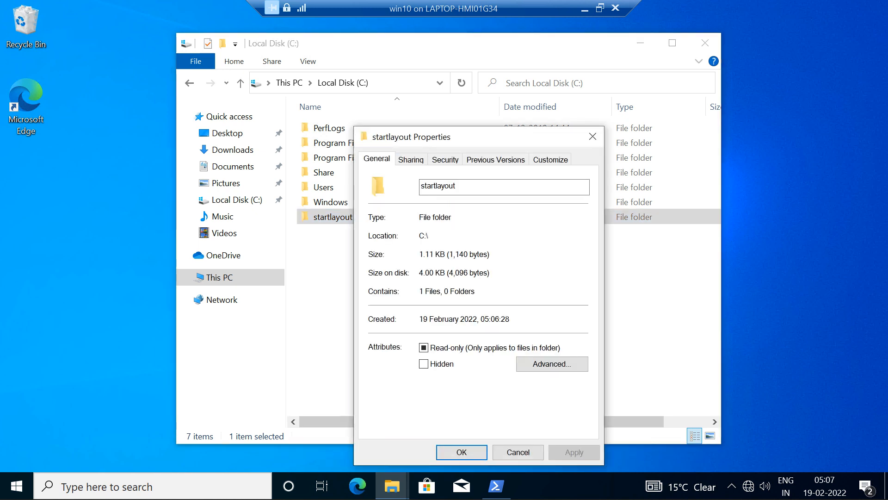
pyautogui.click(411, 160)
pyautogui.click(399, 254)
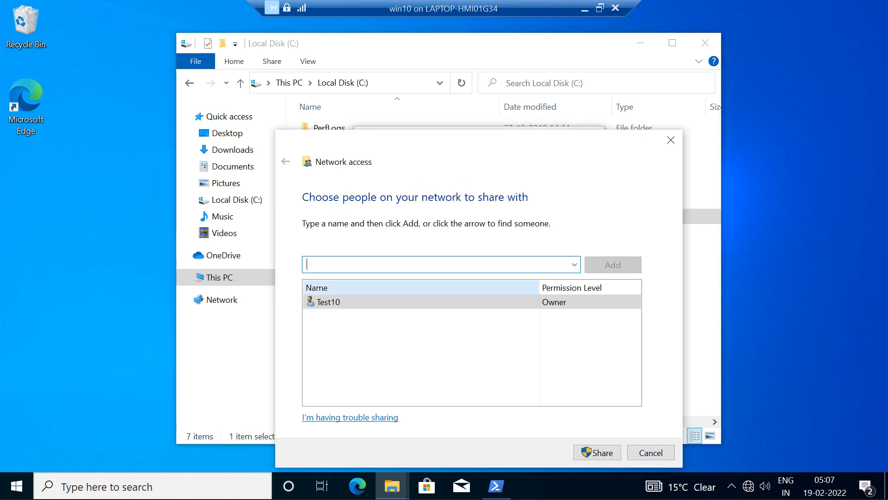
pyautogui.write('eve')
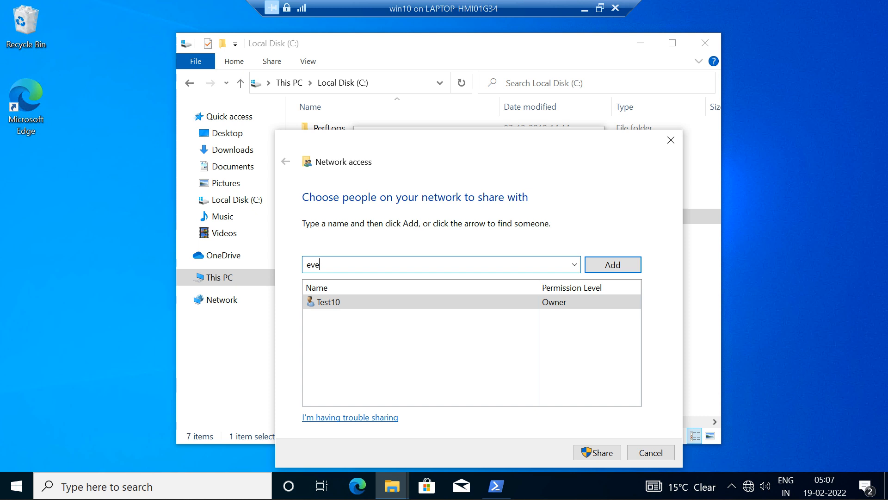
pyautogui.click(574, 264)
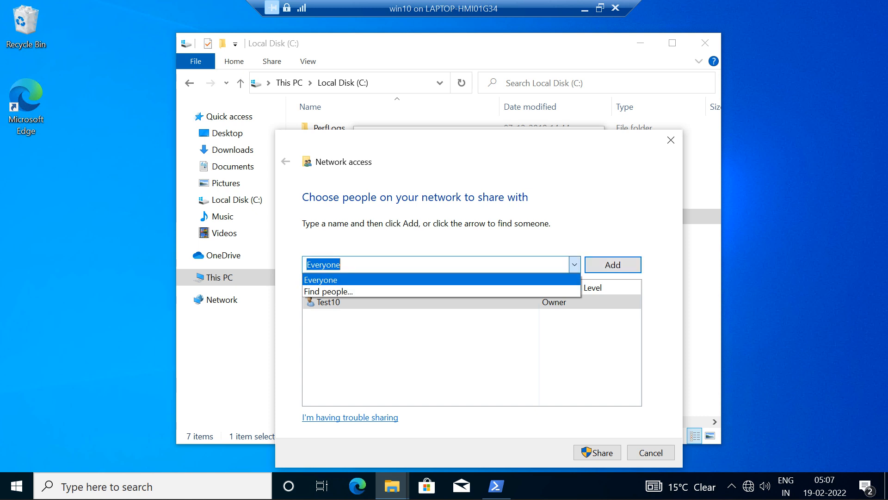
pyautogui.click(442, 280)
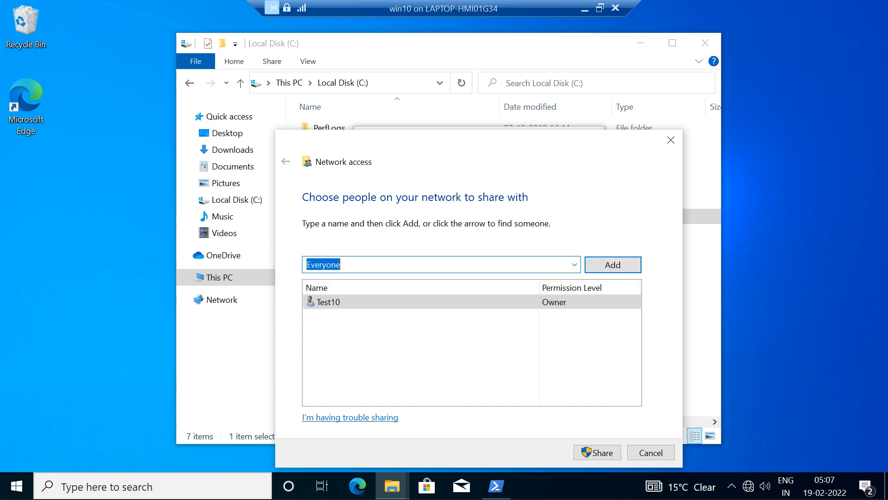
pyautogui.press('Return')
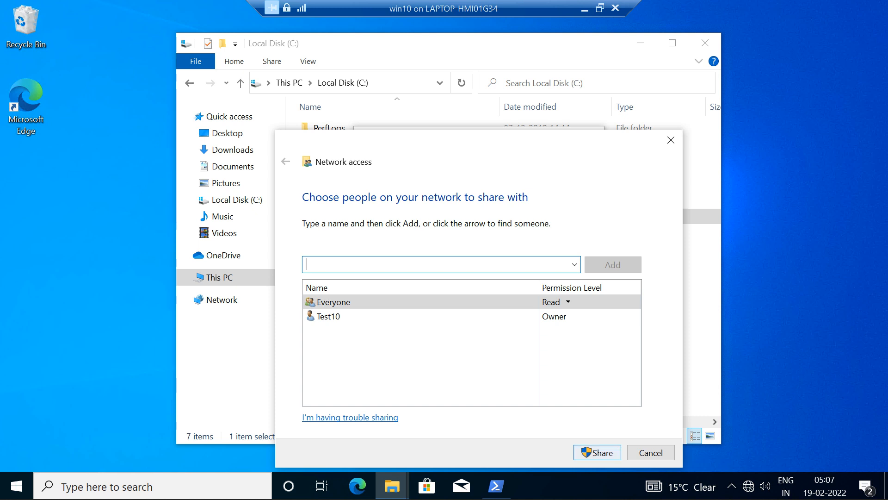
pyautogui.click(597, 452)
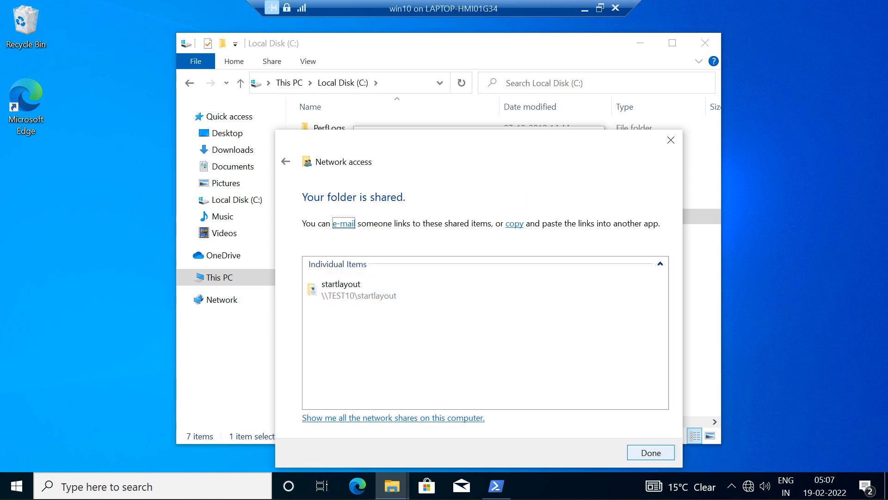
pyautogui.click(651, 452)
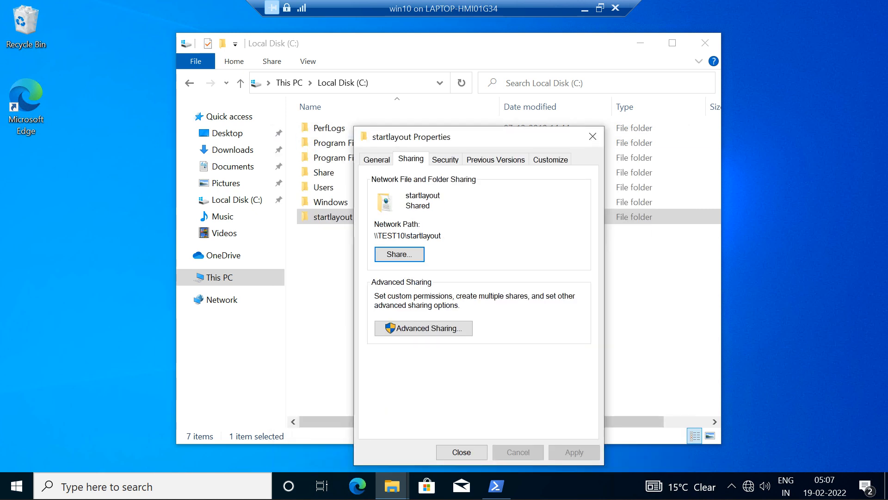
# Step: Select the network path \\TEST10\startlayout in the folder's properties, close them and open the startlayout folder
pyautogui.moveTo(441, 236); pyautogui.dragTo(374, 236)
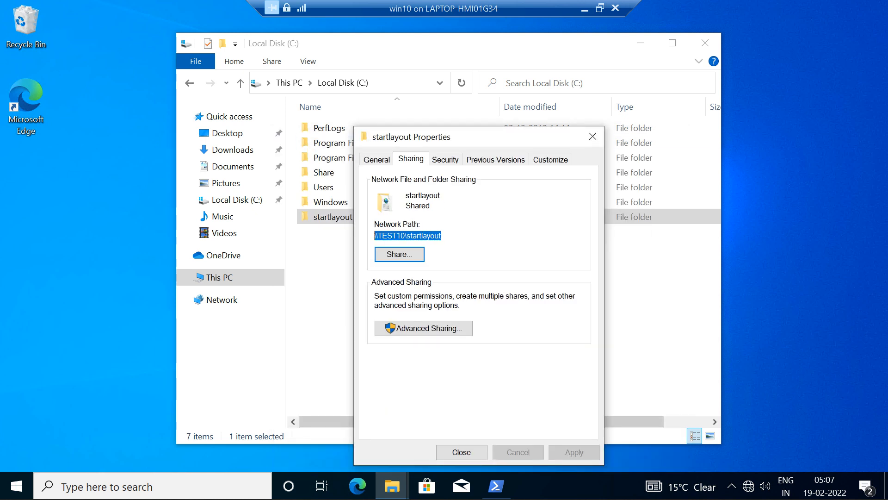
pyautogui.moveTo(442, 236); pyautogui.dragTo(374, 236)
pyautogui.hotkey('ctrl', 'c')
pyautogui.click(593, 136)
pyautogui.press('Return')
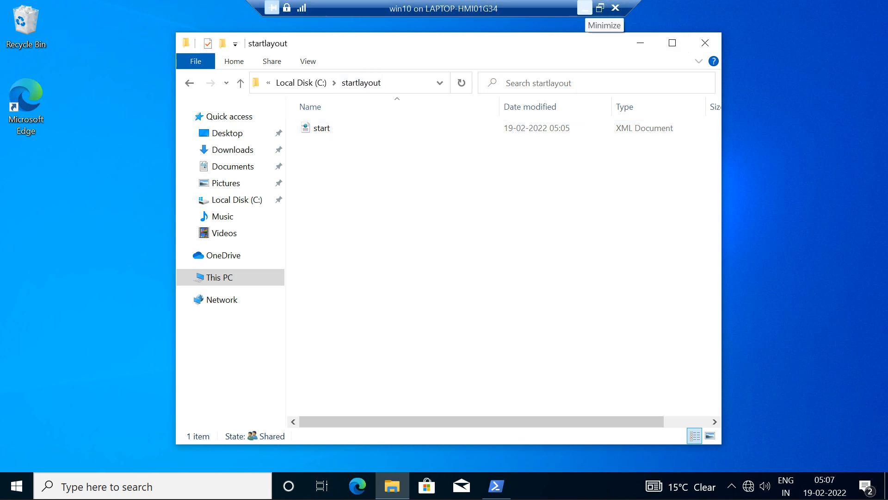
# Step: Switch to the Server2019 remote session and open the network path \\TEST10\startlayout in File Explorer
pyautogui.click(585, 8)
pyautogui.moveTo(560, 483)
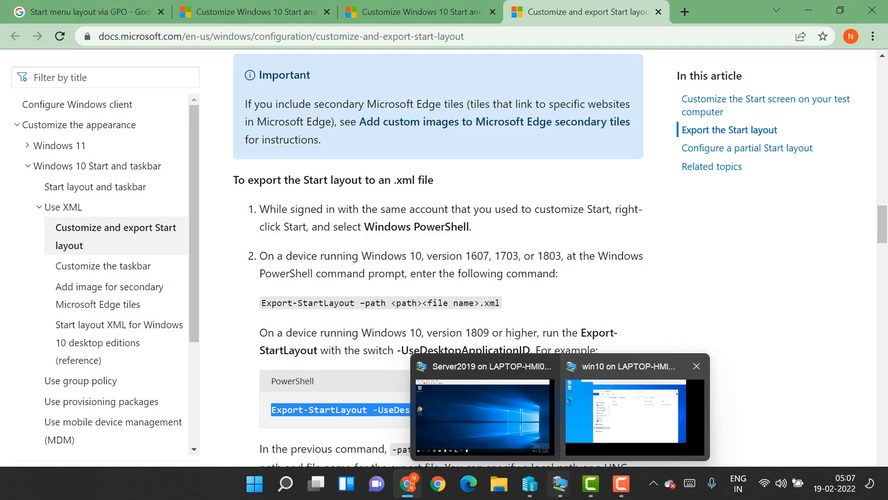
pyautogui.moveTo(634, 412)
pyautogui.click(482, 416)
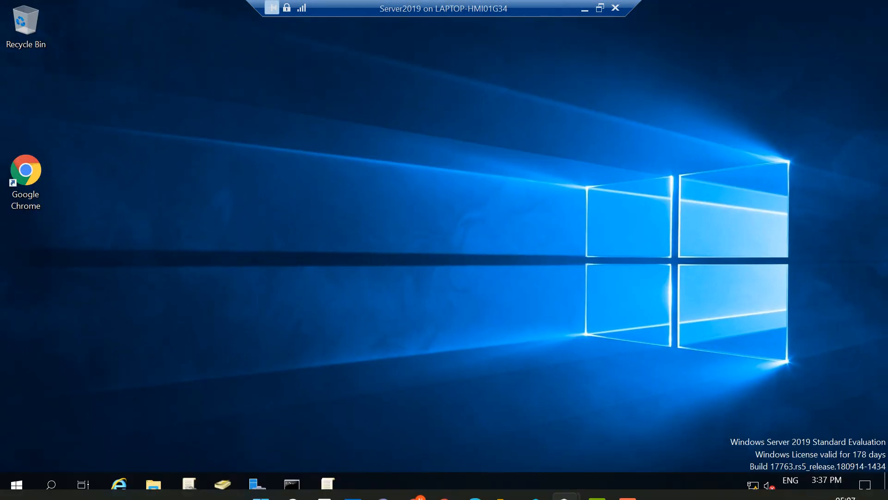
pyautogui.click(153, 485)
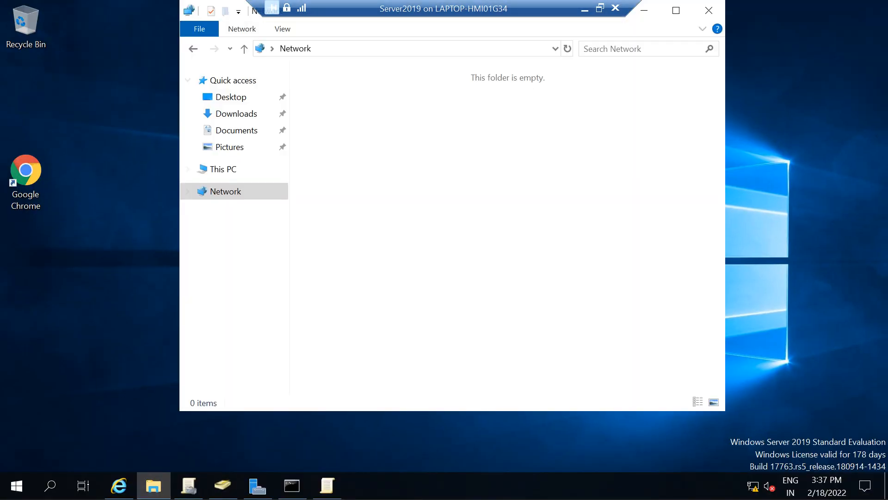
pyautogui.click(370, 48)
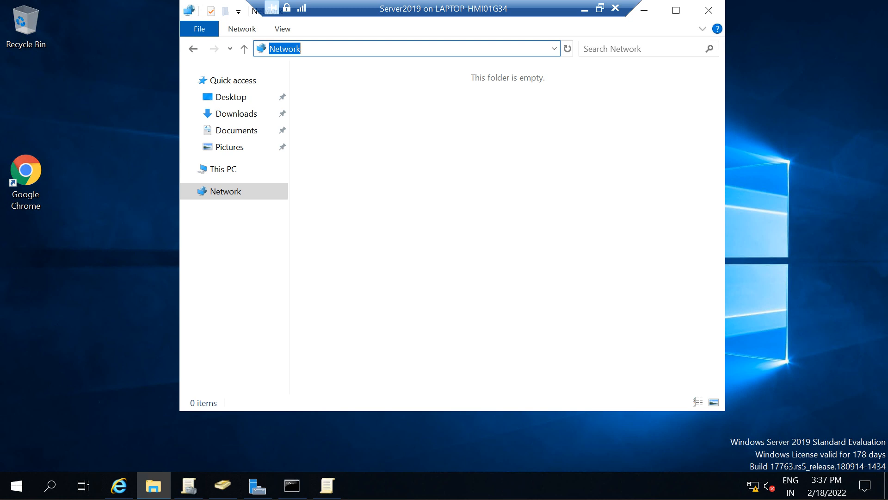
pyautogui.hotkey('ctrl', 'v')
pyautogui.press('Return')
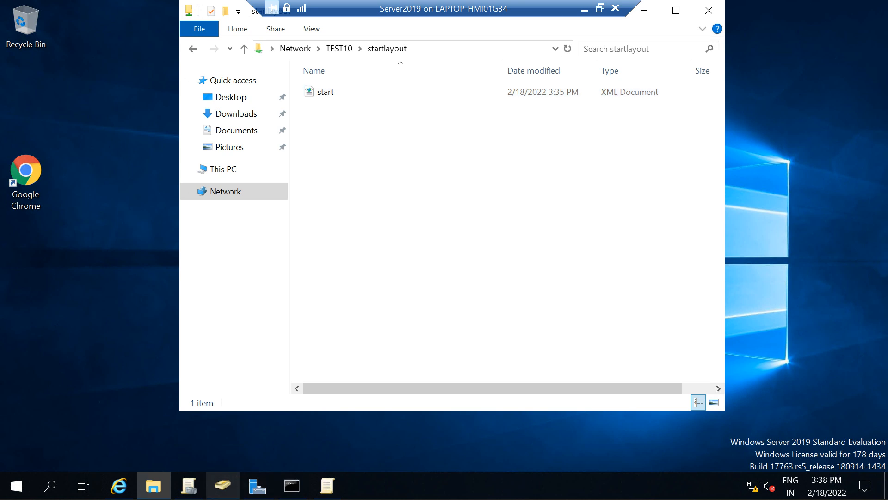
# Step: Create an organizational unit named Agent under home.com in Active Directory Users and Computers
pyautogui.moveTo(222, 485)
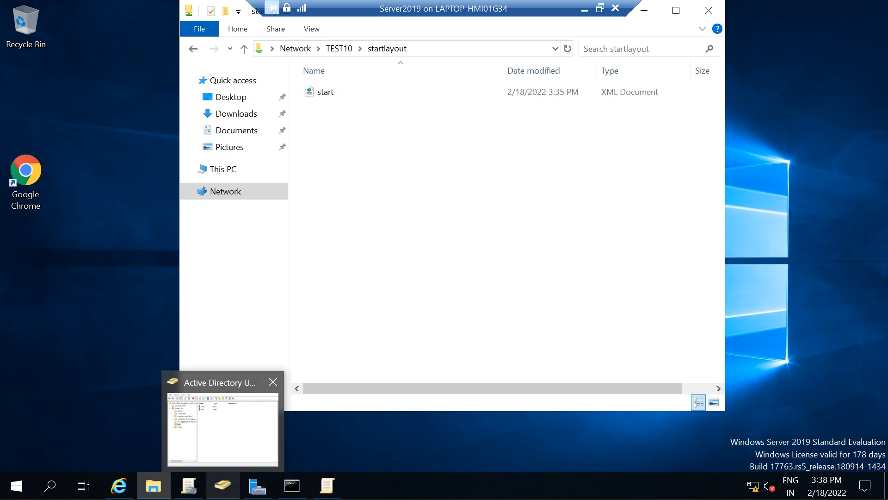
pyautogui.click(222, 485)
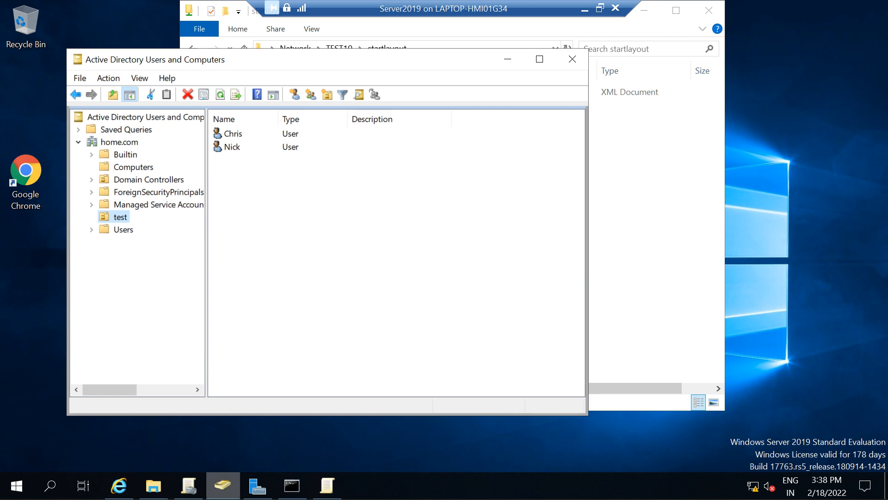
pyautogui.click(189, 485)
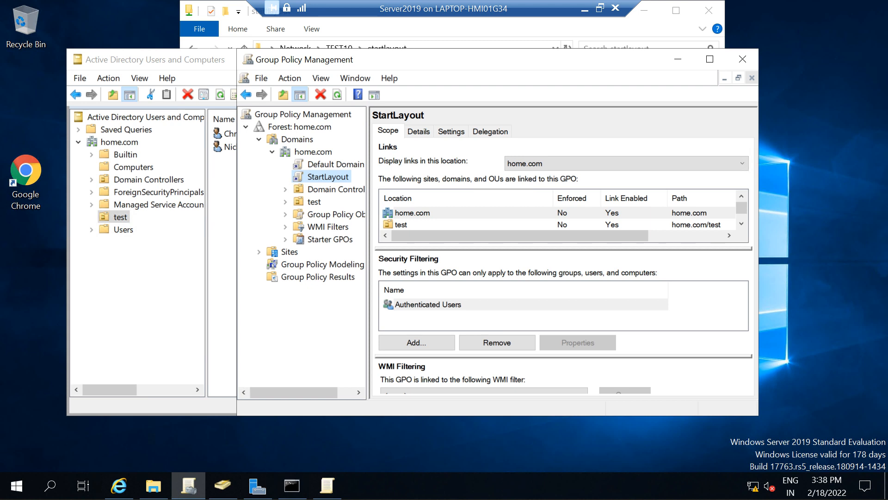
pyautogui.click(222, 485)
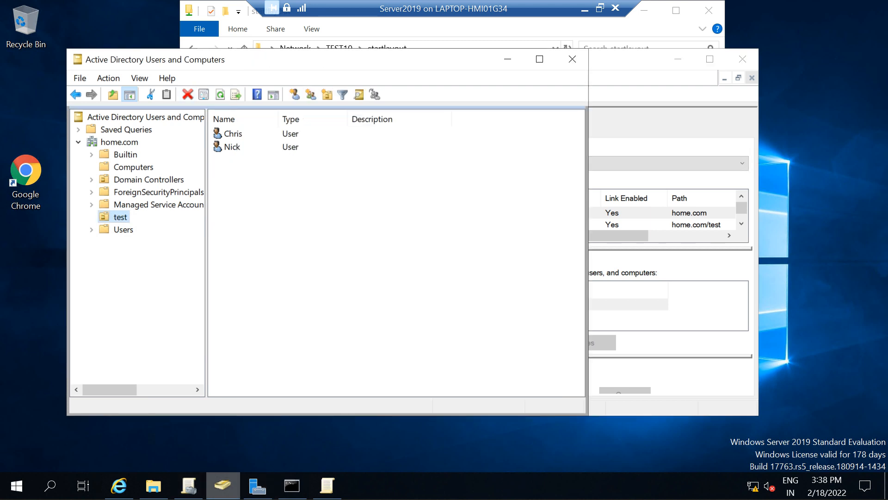
pyautogui.rightClick(126, 141)
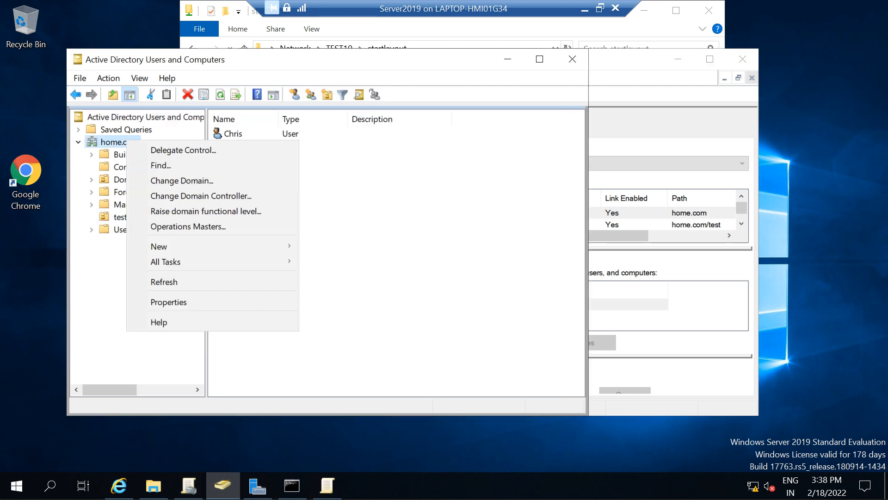
pyautogui.moveTo(278, 246)
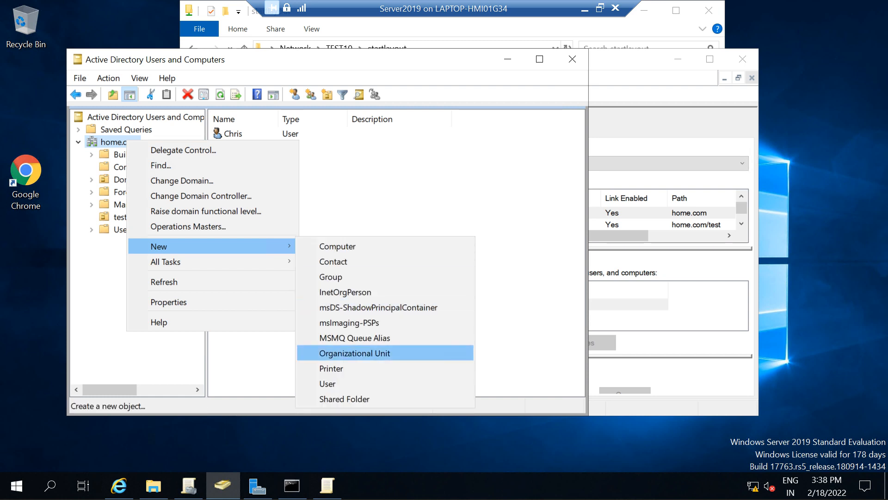
pyautogui.click(354, 353)
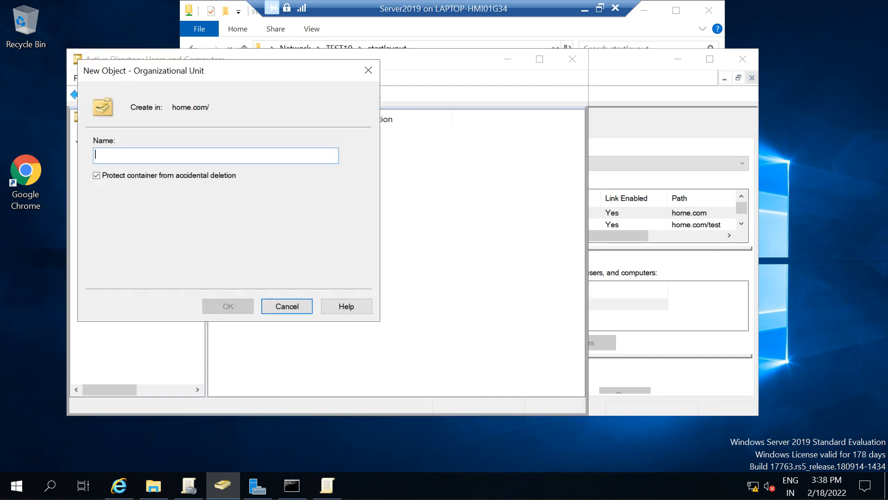
pyautogui.write('Site1')
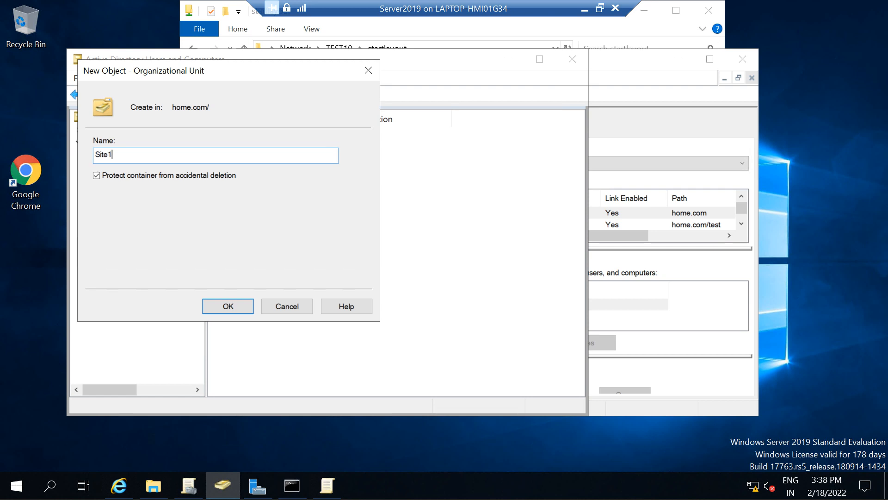
pyautogui.hotkey('ctrl', 'a')
pyautogui.write('Admin')
pyautogui.hotkey('ctrl', 'a')
pyautogui.write('Agent')
pyautogui.press('Return')
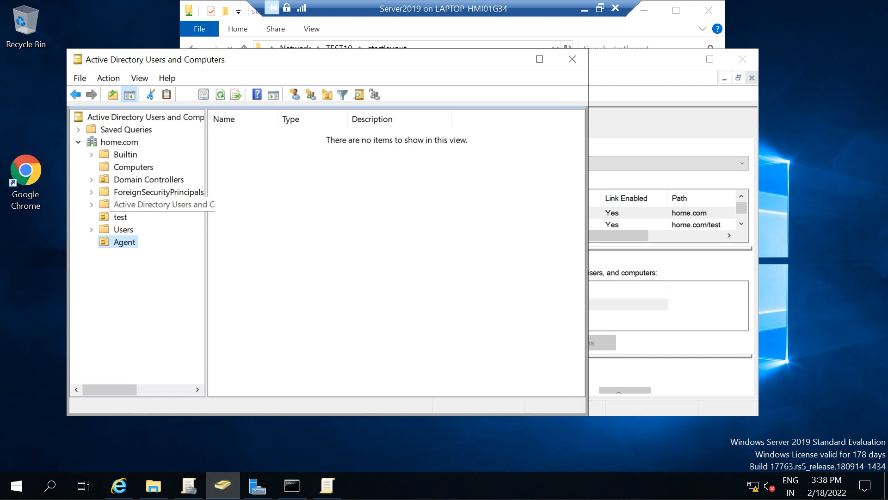
# Step: Move the Active Directory window aside and refresh Group Policy Management to load the Agent organizational unit
pyautogui.moveTo(254, 60); pyautogui.dragTo(472, 94)
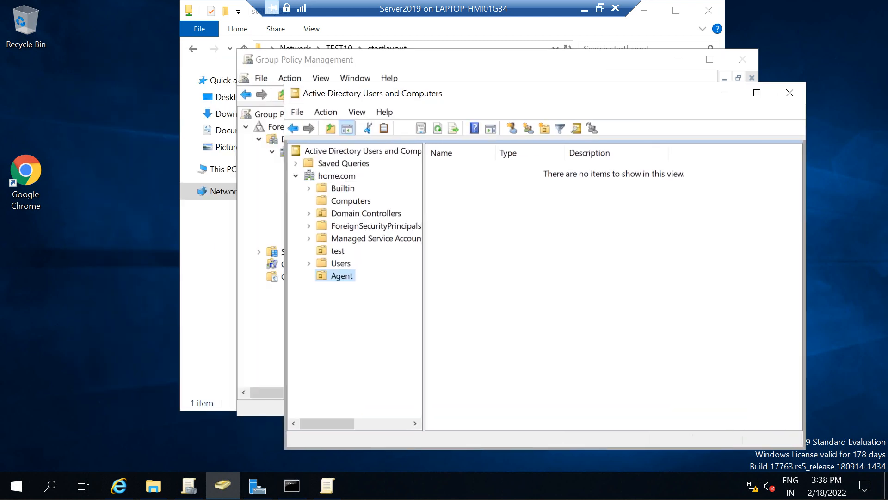
pyautogui.moveTo(407, 94); pyautogui.dragTo(494, 81)
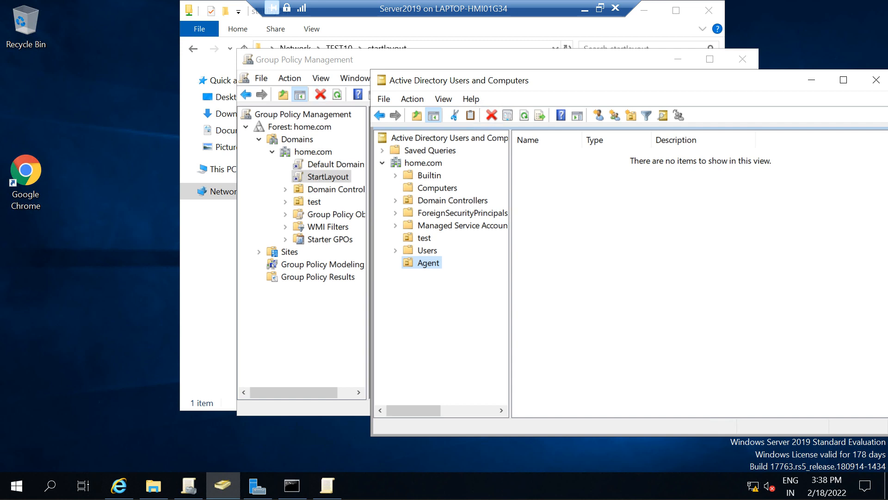
pyautogui.click(326, 60)
pyautogui.click(338, 95)
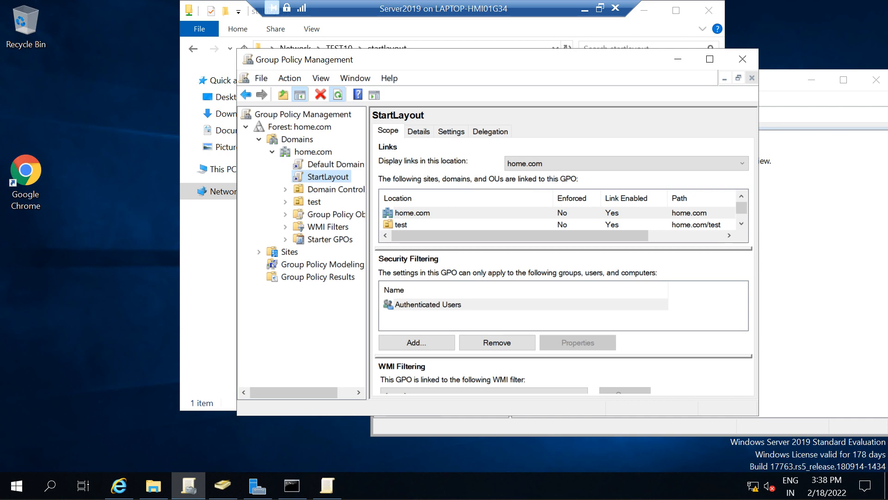
pyautogui.click(598, 268)
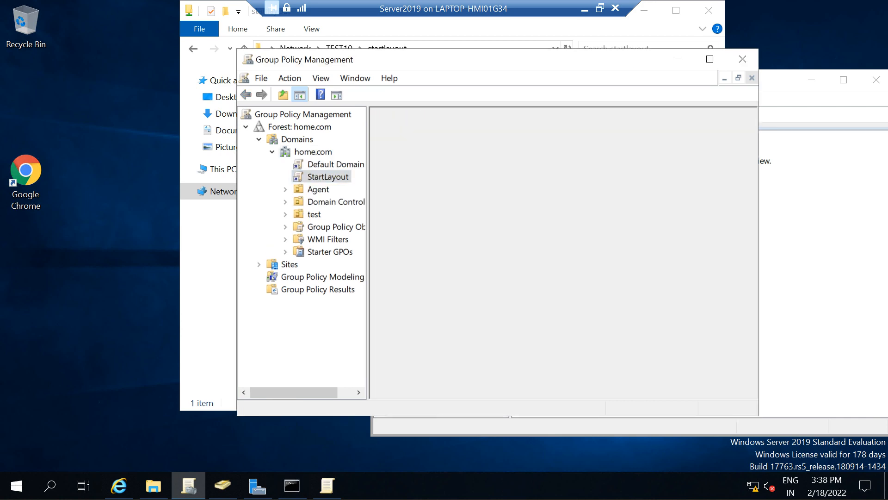
# Step: Create a GPO named Startlay linked to the Agent organizational unit
pyautogui.click(318, 189)
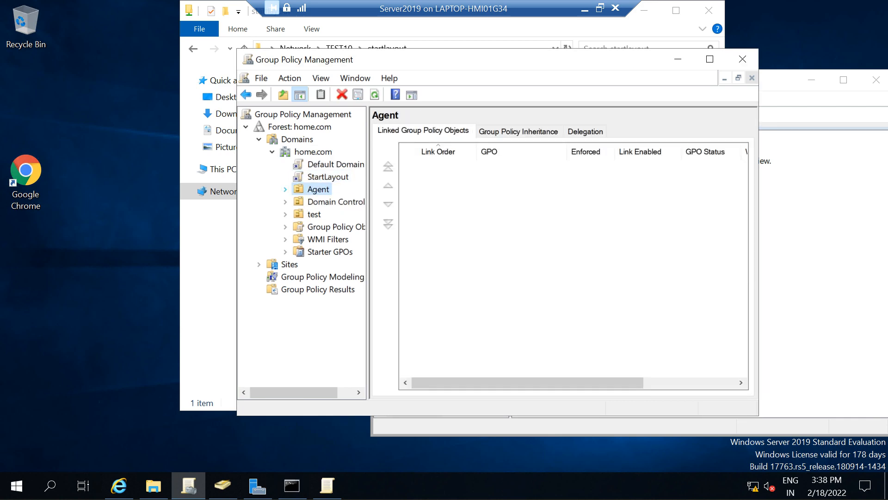
pyautogui.rightClick(314, 190)
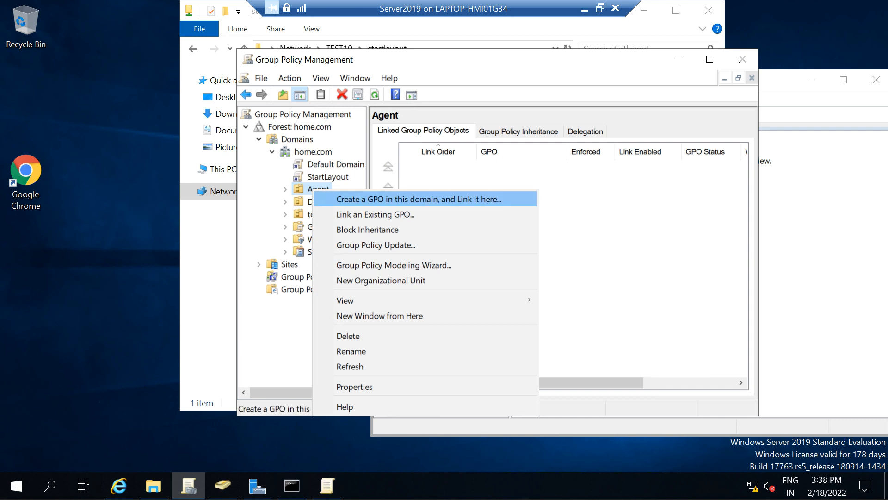
pyautogui.click(419, 200)
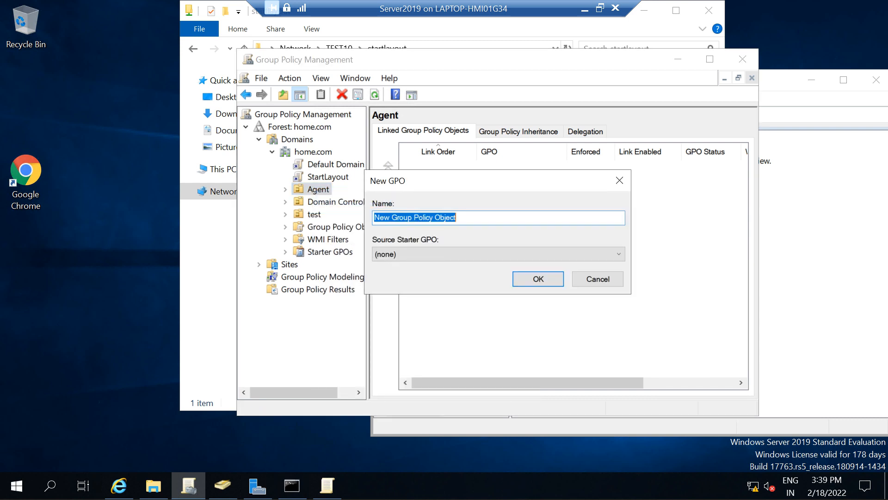
pyautogui.write('Sta')
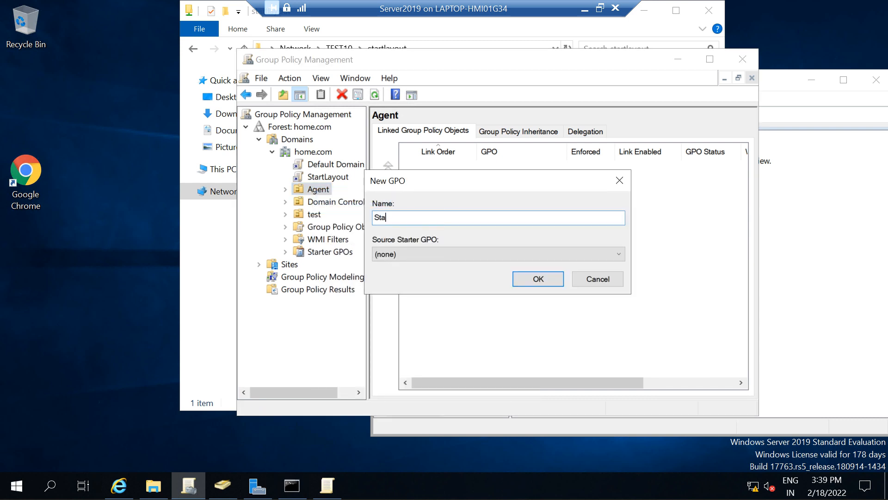
pyautogui.write('rtlayout')
pyautogui.press('BackSpace')
pyautogui.press('BackSpace')
pyautogui.press('BackSpace')
pyautogui.press('BackSpace')
pyautogui.press('BackSpace')
pyautogui.press('BackSpace')
pyautogui.write('lay')
pyautogui.press('Return')
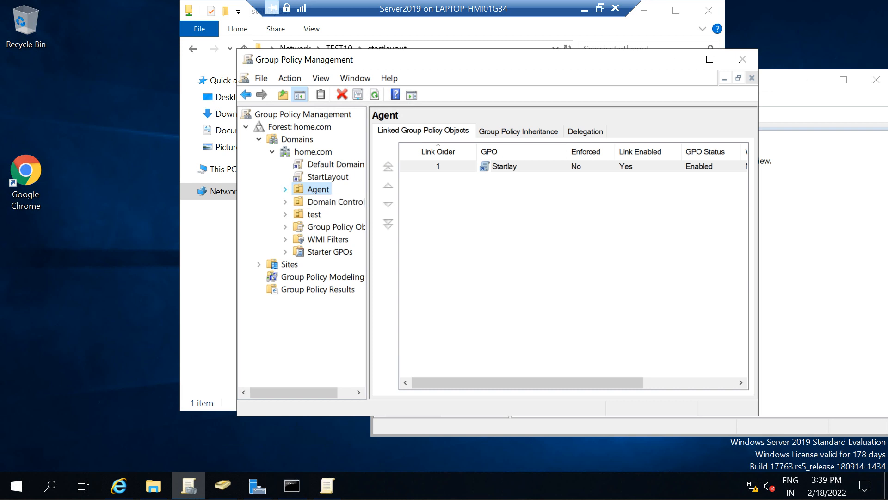
# Step: Edit the Startlay GPO and open its Start Layout setting under User Configuration, Administrative Templates, Start Menu and Taskbar
pyautogui.click(286, 190)
pyautogui.rightClick(330, 203)
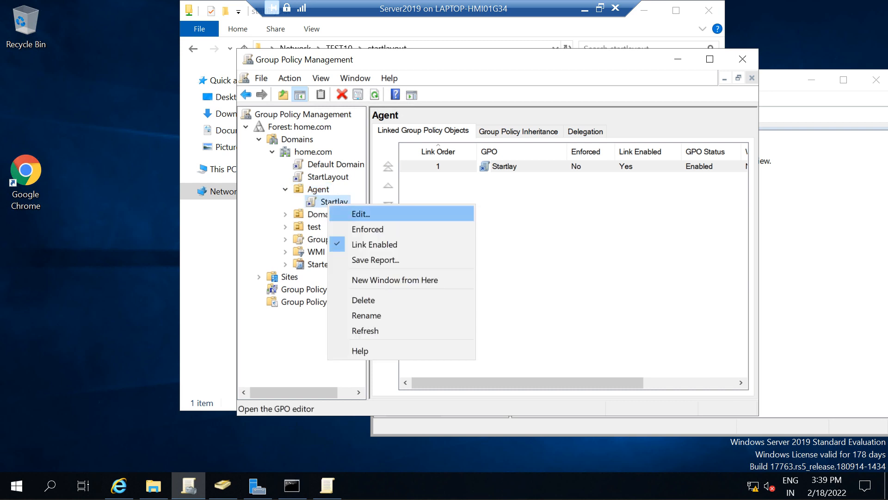
pyautogui.press('Return')
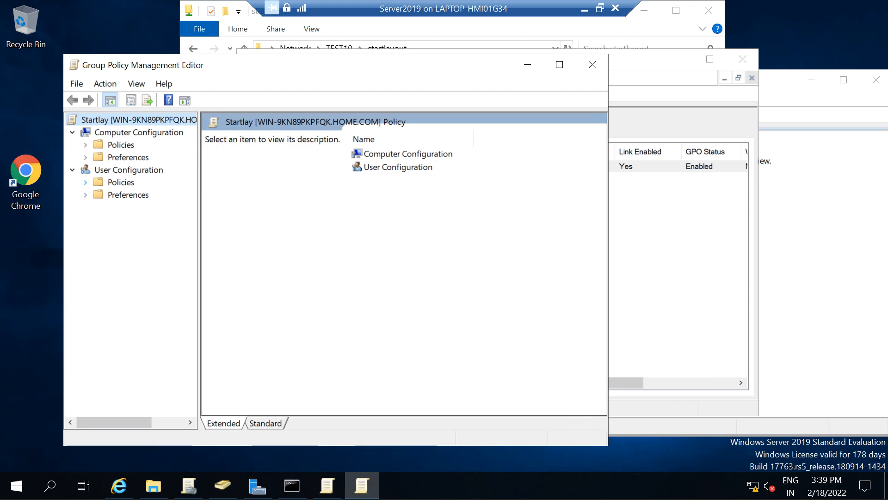
pyautogui.click(86, 182)
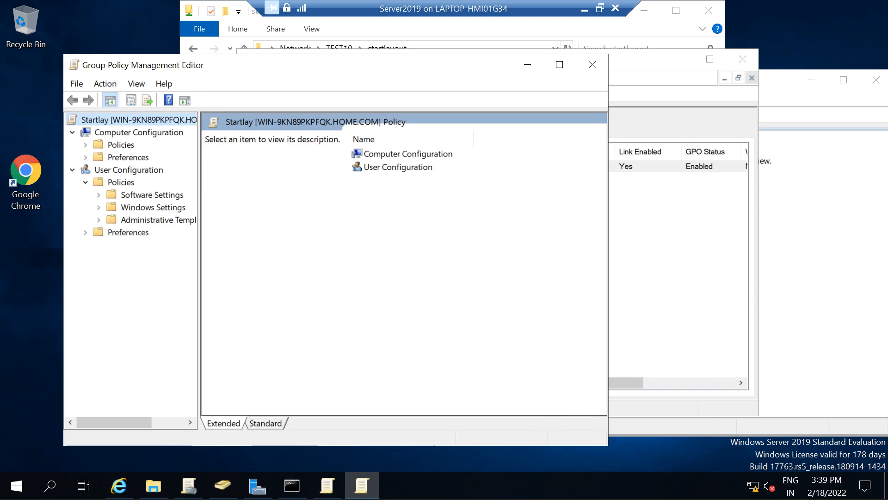
pyautogui.click(155, 220)
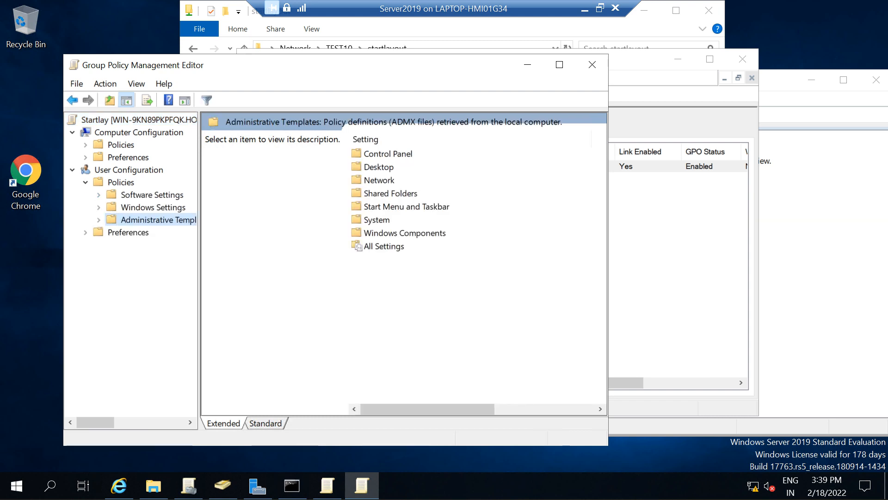
pyautogui.click(98, 220)
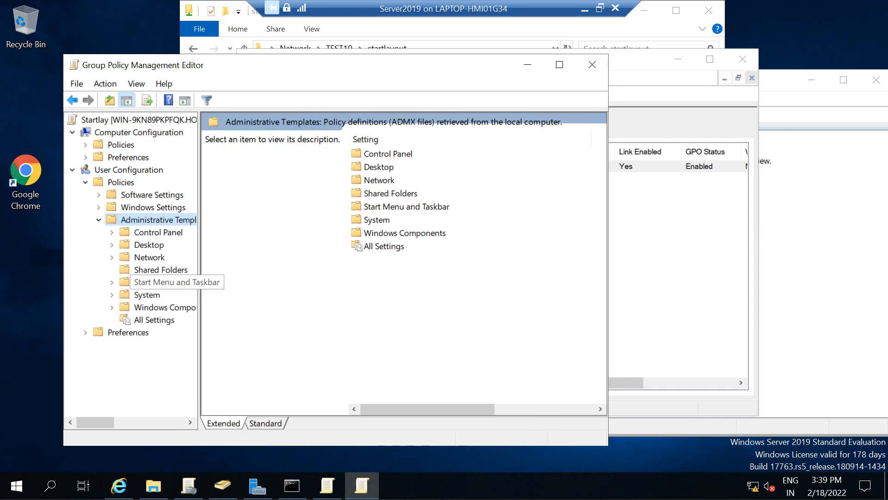
pyautogui.click(162, 282)
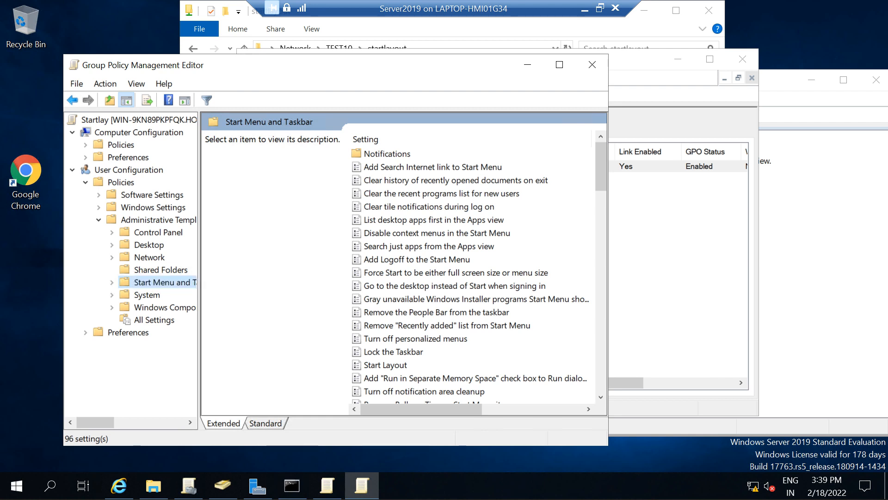
pyautogui.click(385, 365)
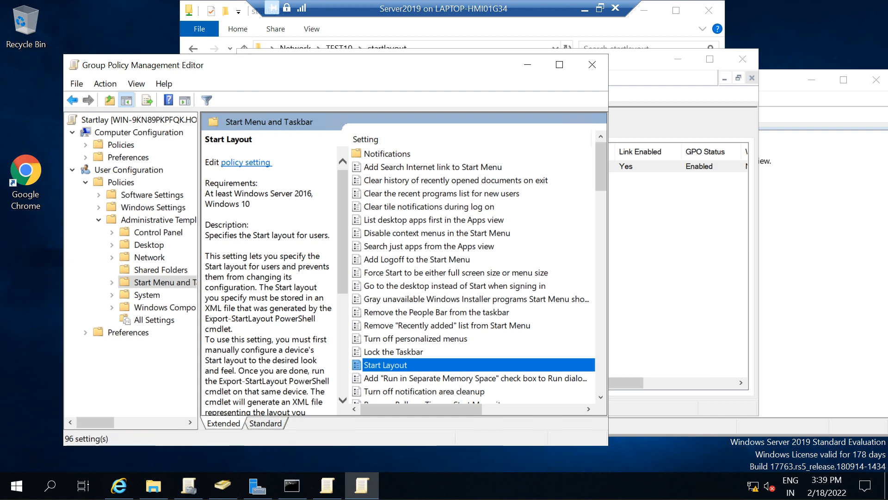
pyautogui.press('Return')
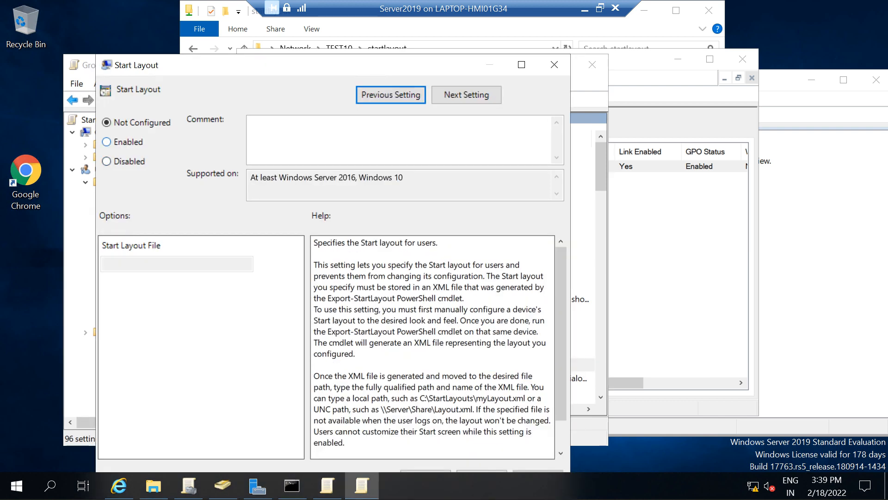
# Step: Enable the Start Layout policy with the layout file \\TEST10\startlayout\start.xml and apply it
pyautogui.click(107, 142)
pyautogui.click(177, 265)
pyautogui.write('\\\\TEST10\\startlayout')
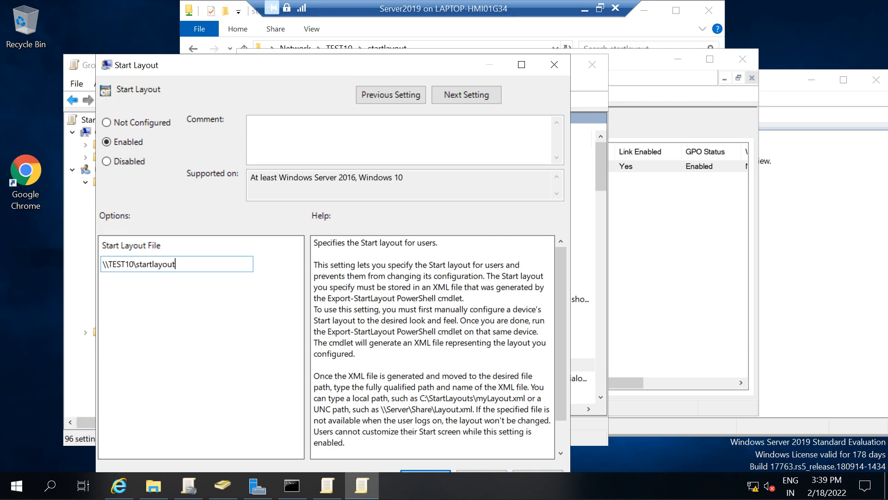
pyautogui.write('\\start.xml')
pyautogui.moveTo(324, 65); pyautogui.dragTo(323, 40)
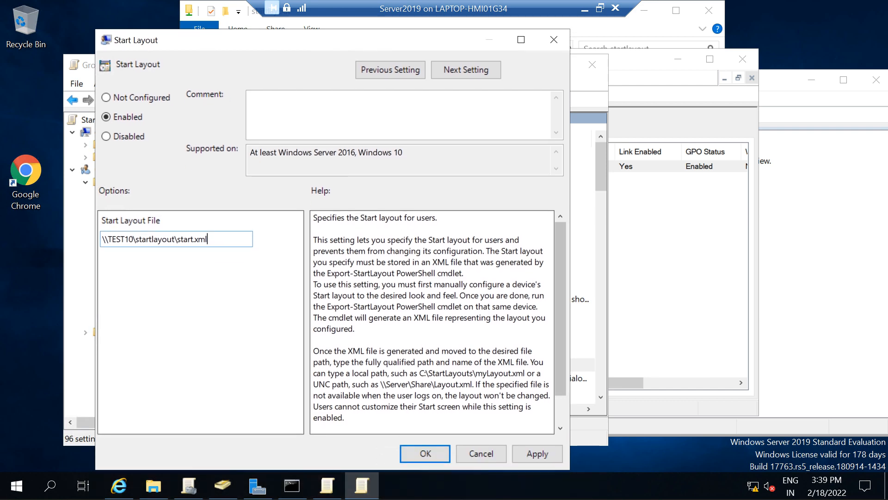
pyautogui.click(537, 454)
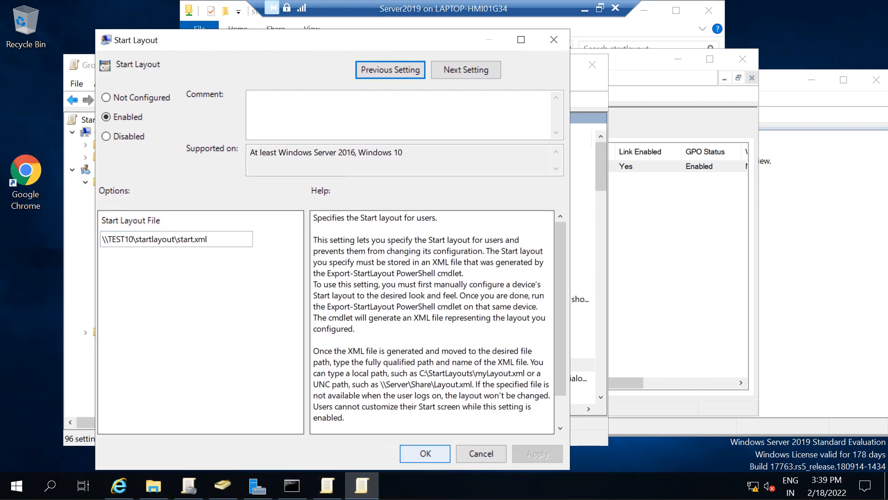
pyautogui.click(425, 453)
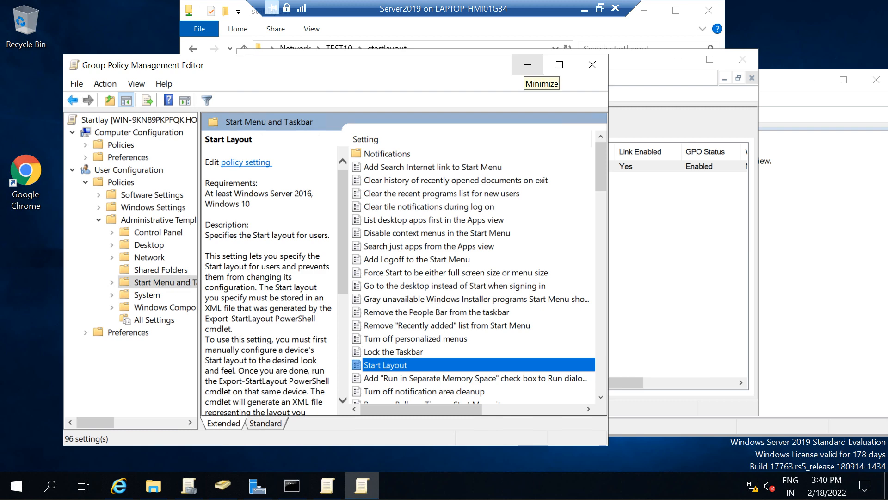
# Step: Put the policy editor away and start a new user in the Agent organizational unit of Active Directory Users and Computers
pyautogui.click(528, 64)
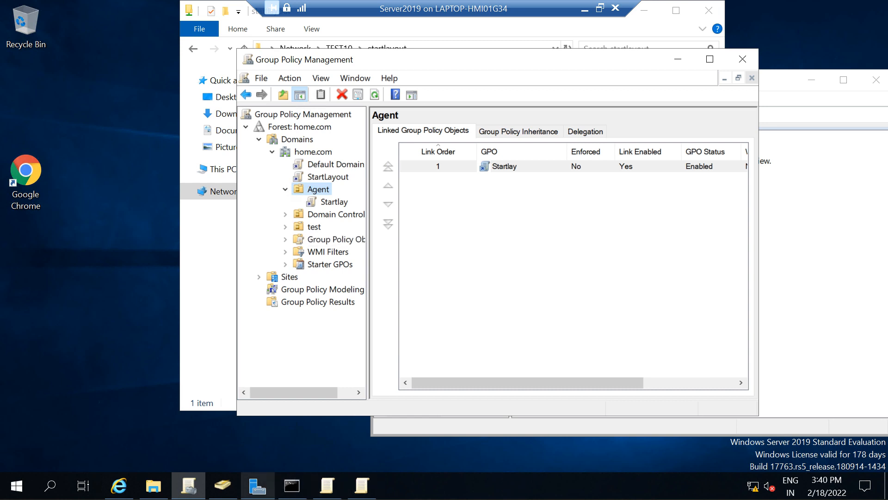
pyautogui.click(223, 485)
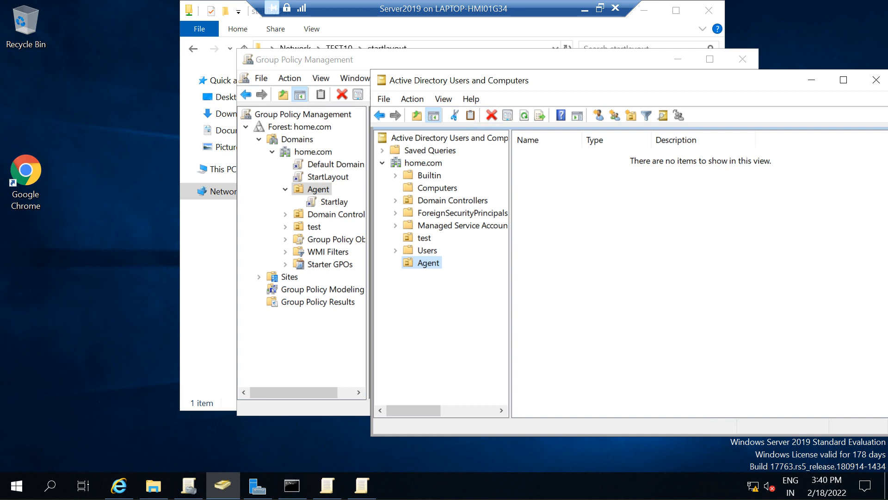
pyautogui.rightClick(612, 272)
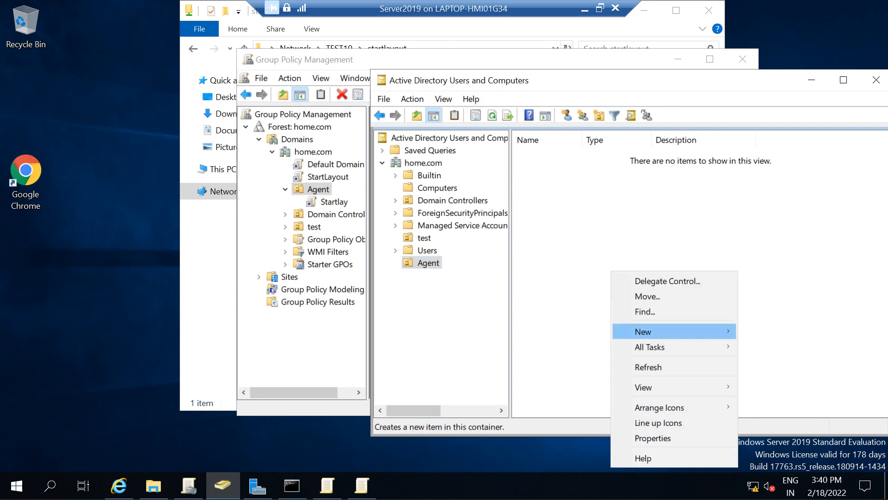
pyautogui.moveTo(670, 331)
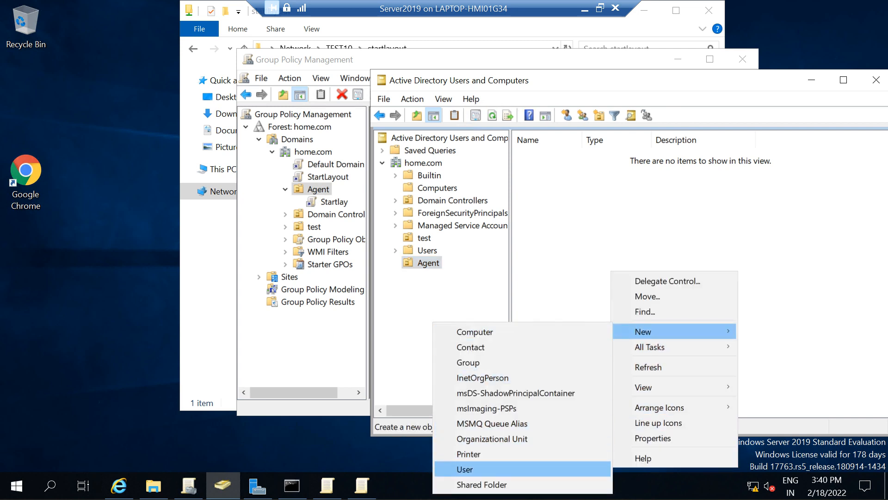
pyautogui.click(464, 470)
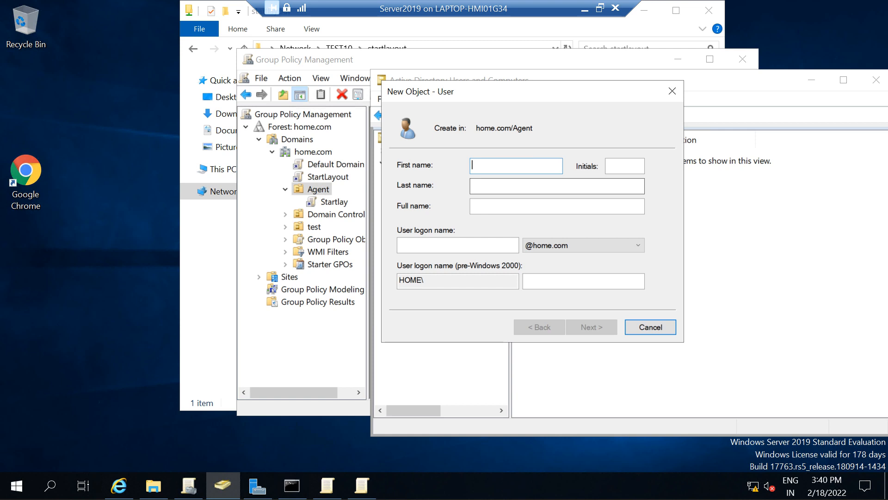
# Step: Enter the new user's first name and logon name in the home.com domain and continue to the password page
pyautogui.write('John')
pyautogui.press('Tab')
pyautogui.press('Tab')
pyautogui.press('Tab')
pyautogui.press('Tab')
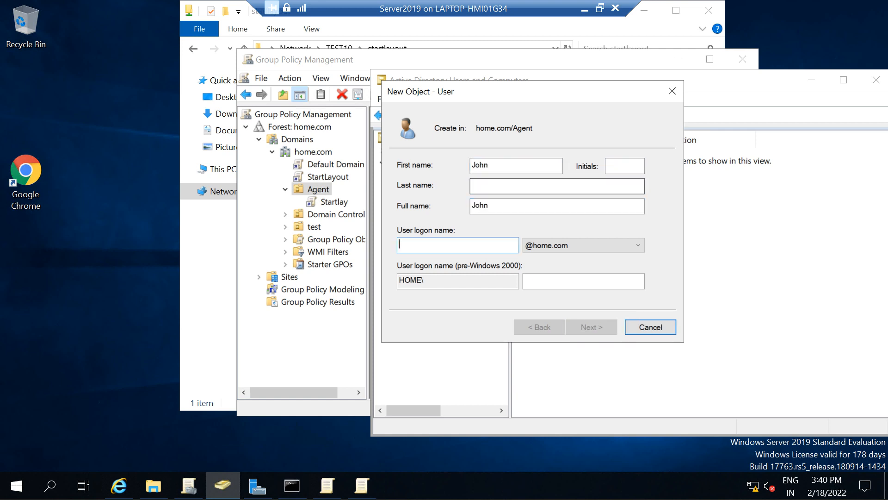
pyautogui.write('John')
pyautogui.press('Tab')
# Step: Enter and confirm the account password, clear the forced change at next logon, set User cannot change password, and create the user
pyautogui.press('Tab')
pyautogui.press('Tab')
pyautogui.press('Tab')
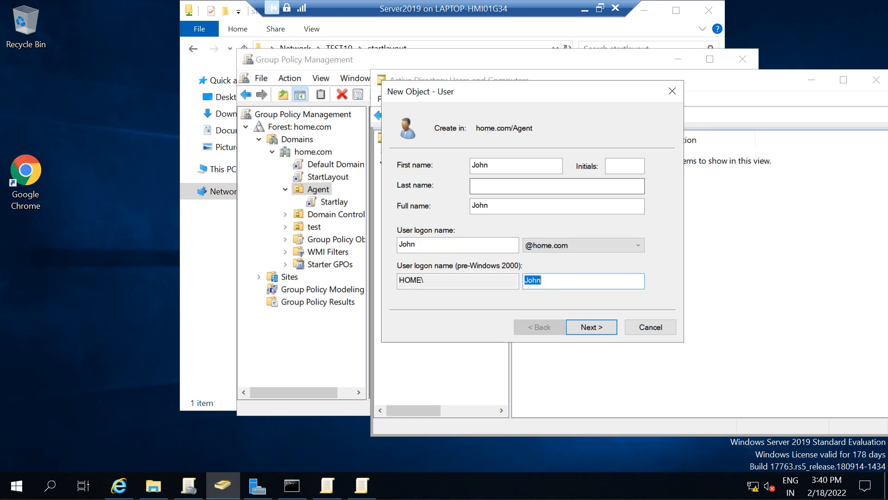
pyautogui.press('Return')
pyautogui.write('***********')
pyautogui.press('Tab')
pyautogui.write('***********')
pyautogui.press('Tab')
pyautogui.press('space')
pyautogui.press('Tab')
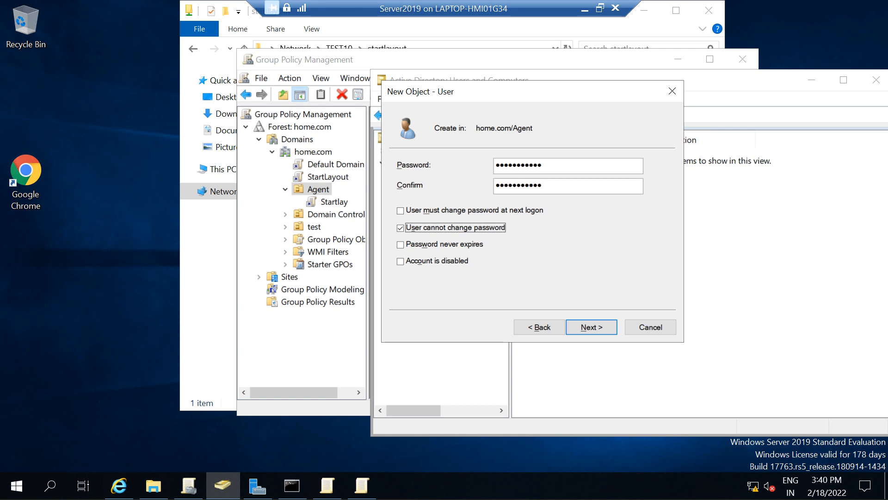
pyautogui.press('Return')
pyautogui.press('Return')
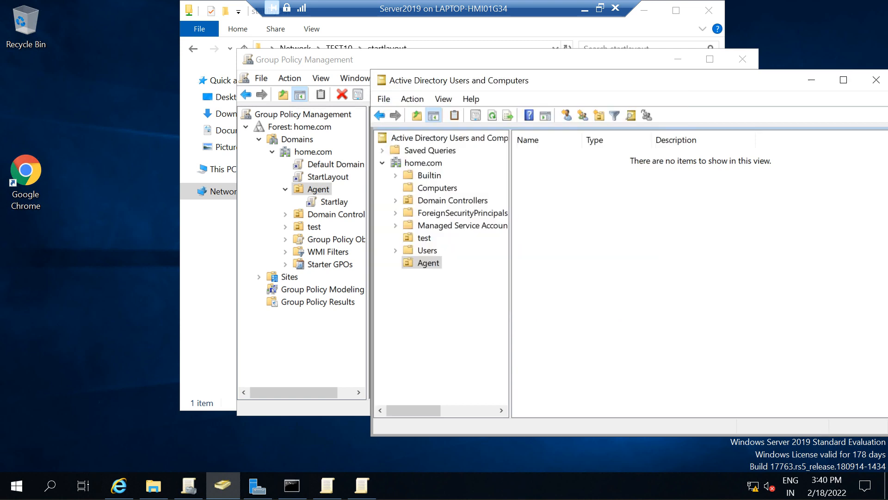
pyautogui.moveTo(613, 80); pyautogui.dragTo(424, 62)
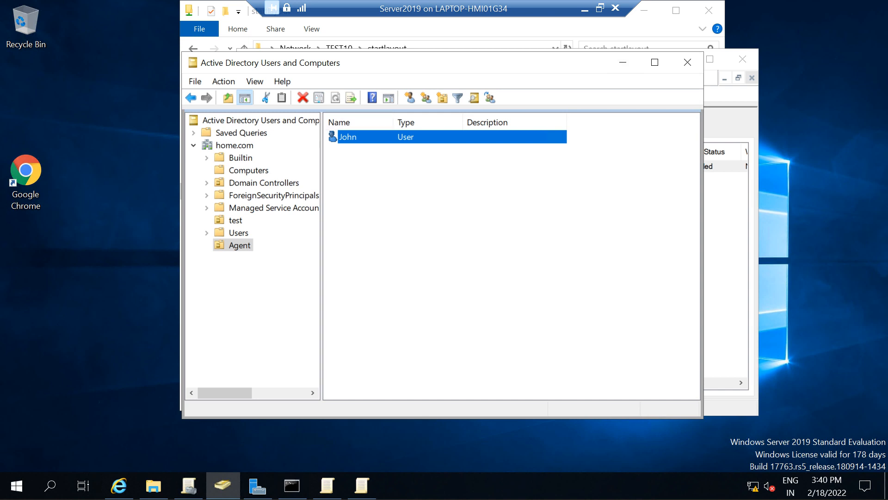
# Step: Switch to the win10 virtual machine and run gpupdate to refresh its group policy
pyautogui.click(584, 8)
pyautogui.moveTo(407, 483)
pyautogui.moveTo(559, 483)
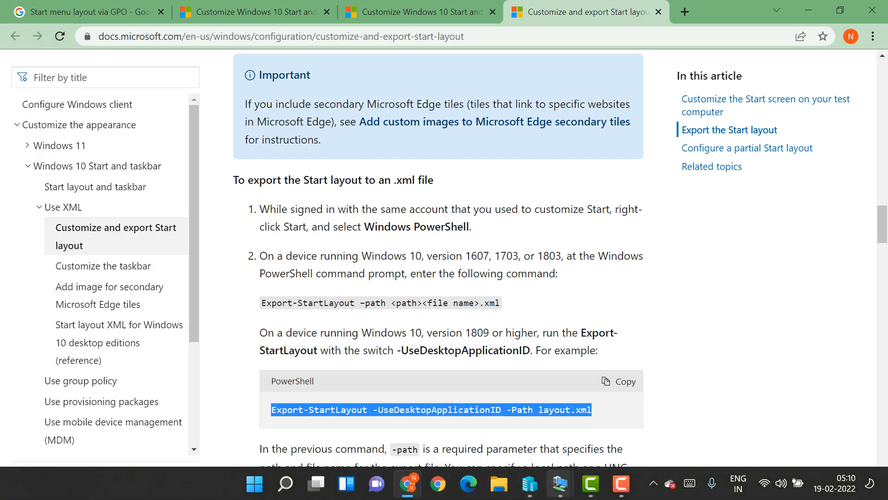
pyautogui.click(597, 435)
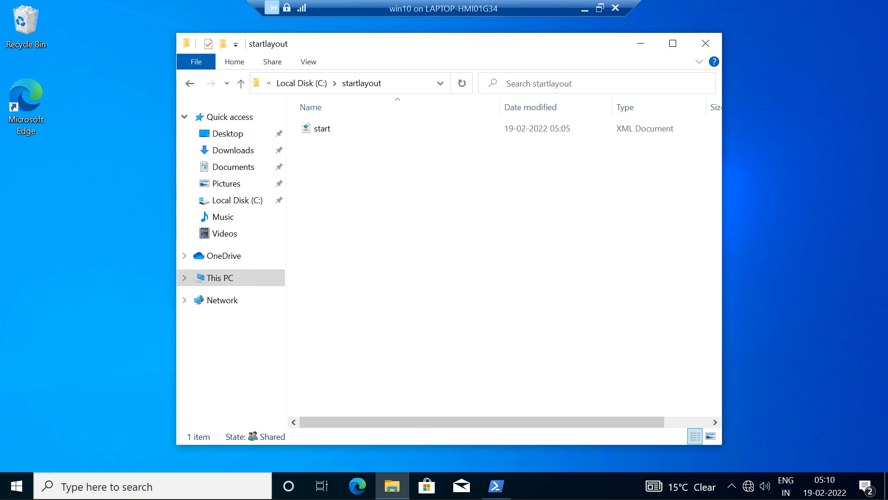
pyautogui.press('super+r')
pyautogui.write('gpupdate')
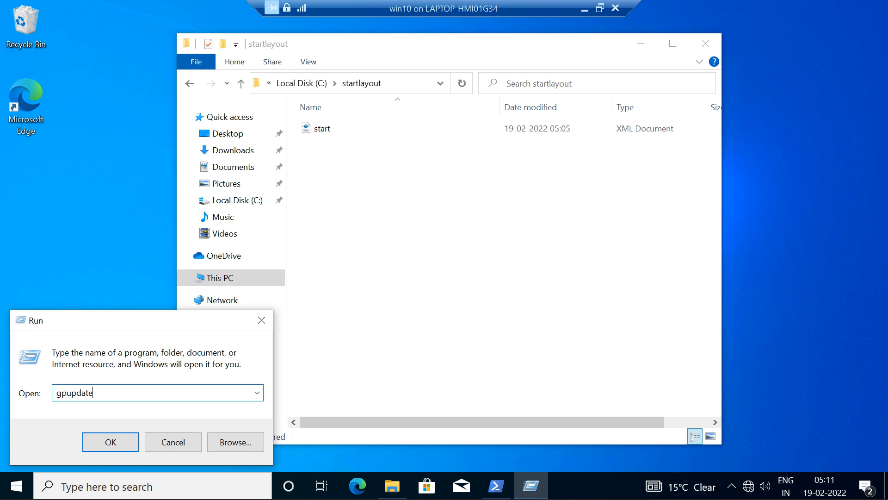
pyautogui.press('Return')
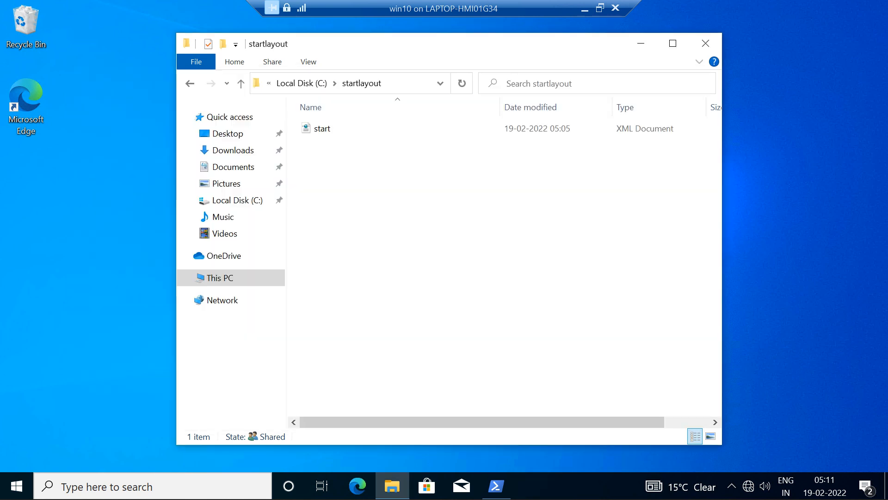
# Step: Sign out of the current Windows account on the win10 machine
pyautogui.click(17, 486)
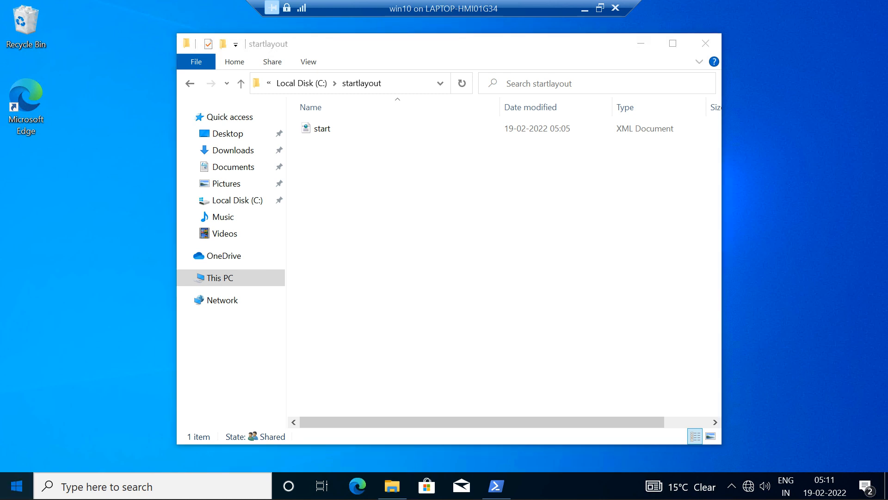
pyautogui.click(49, 323)
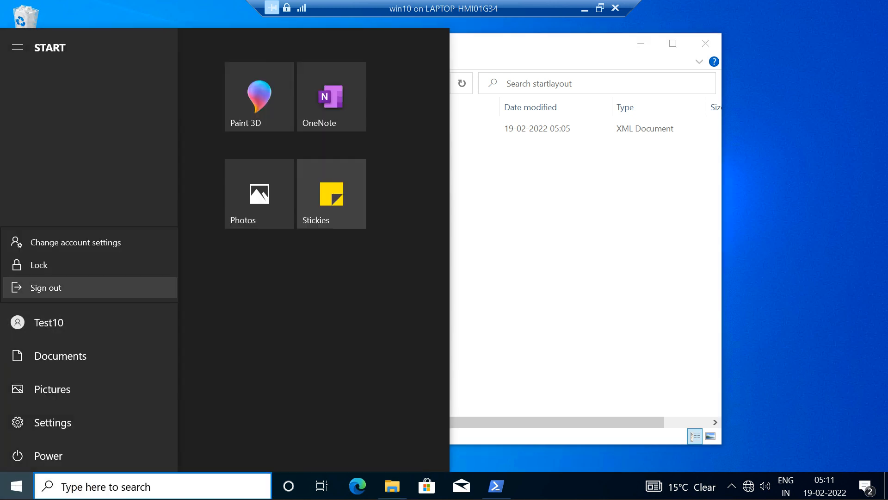
pyautogui.click(46, 287)
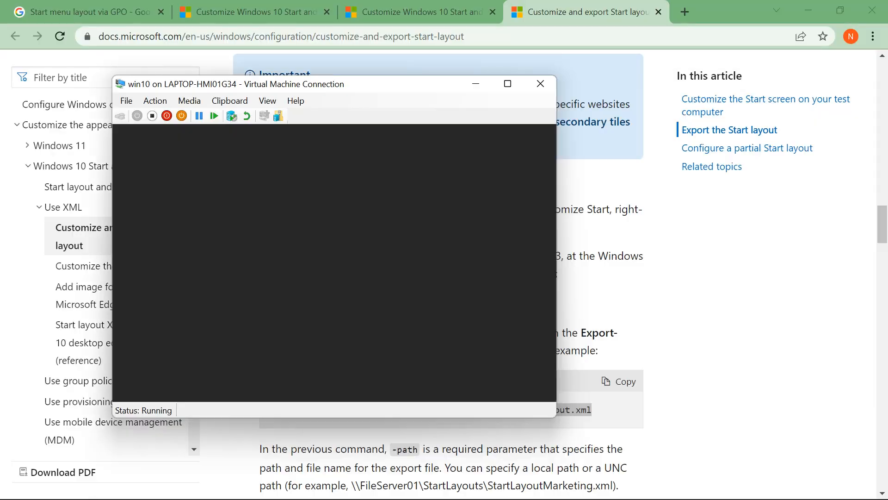
# Step: Maximize the win10 login screen and sign in as the new domain user with the logon name and account password
pyautogui.press('space')
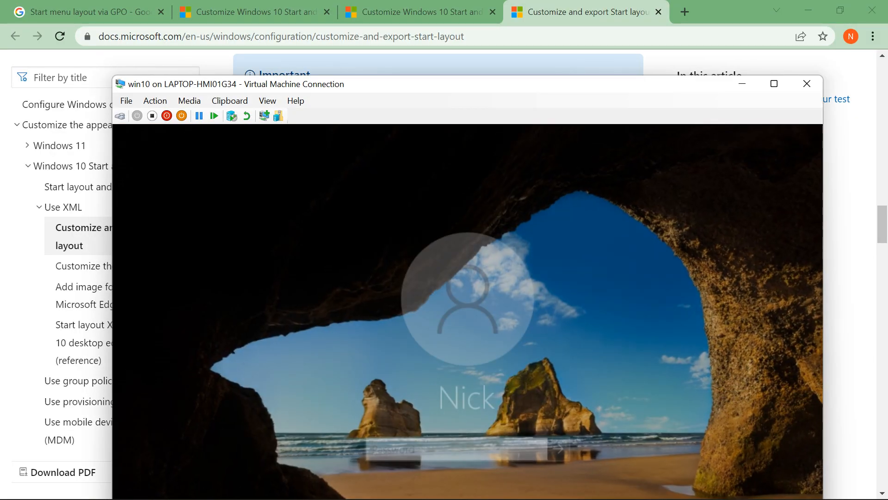
pyautogui.moveTo(467, 84); pyautogui.dragTo(459, 41)
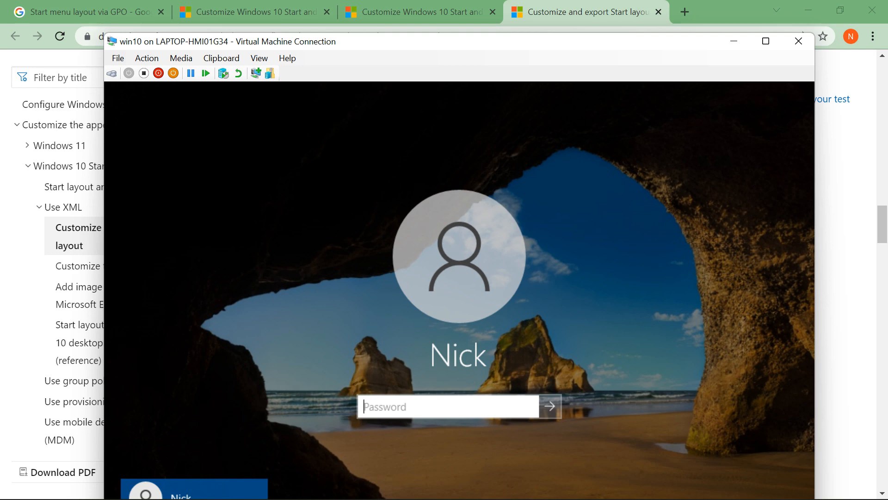
pyautogui.click(766, 41)
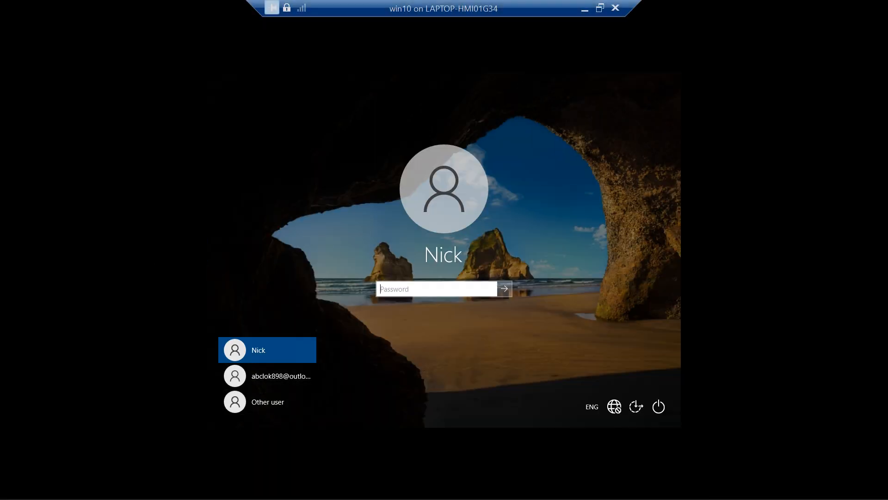
pyautogui.click(267, 402)
pyautogui.write('John')
pyautogui.press('Tab')
pyautogui.write('***********')
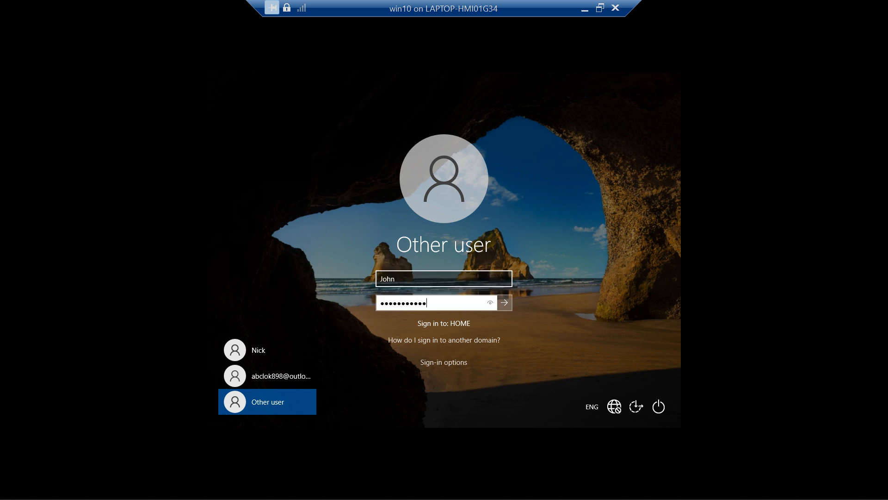
pyautogui.press('Return')
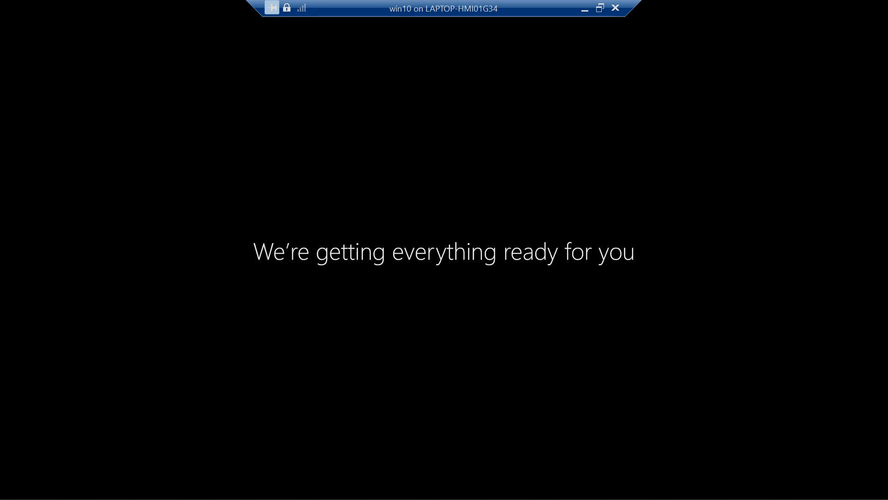
# Step: Open the Start menu in the new user's win10 session to check the applied layout
pyautogui.moveTo(566, 485)
pyautogui.click(496, 415)
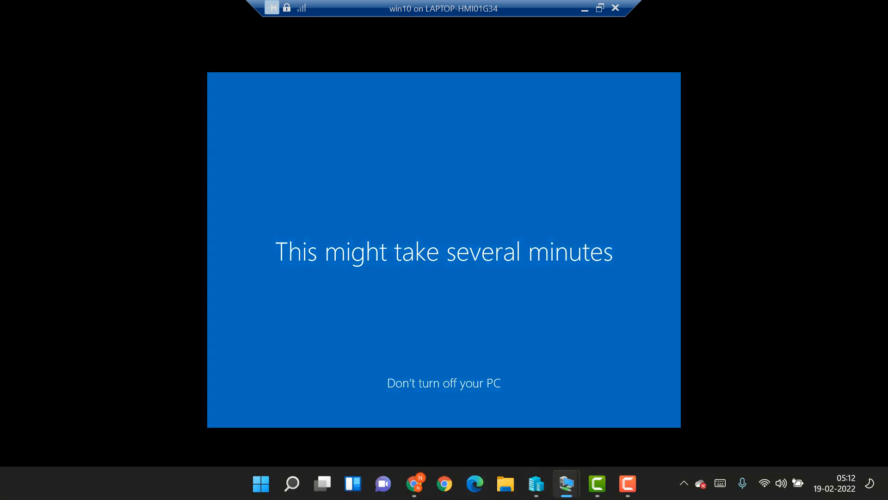
pyautogui.moveTo(628, 483)
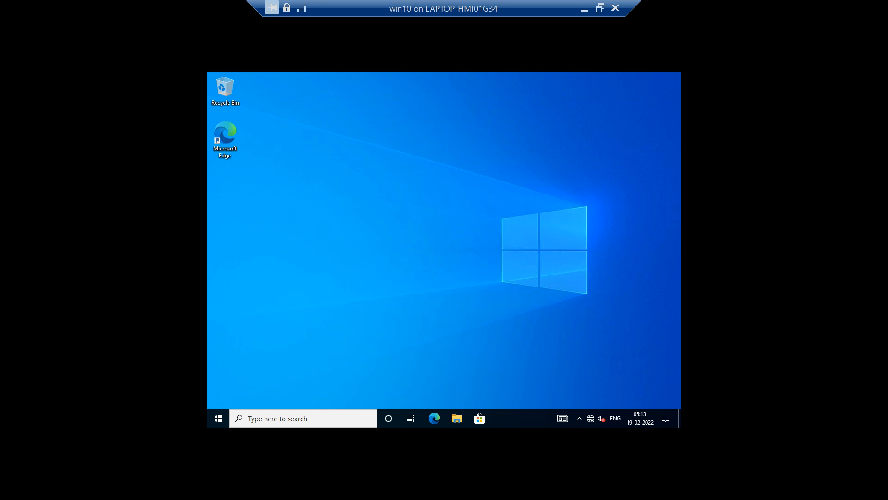
pyautogui.press('super')
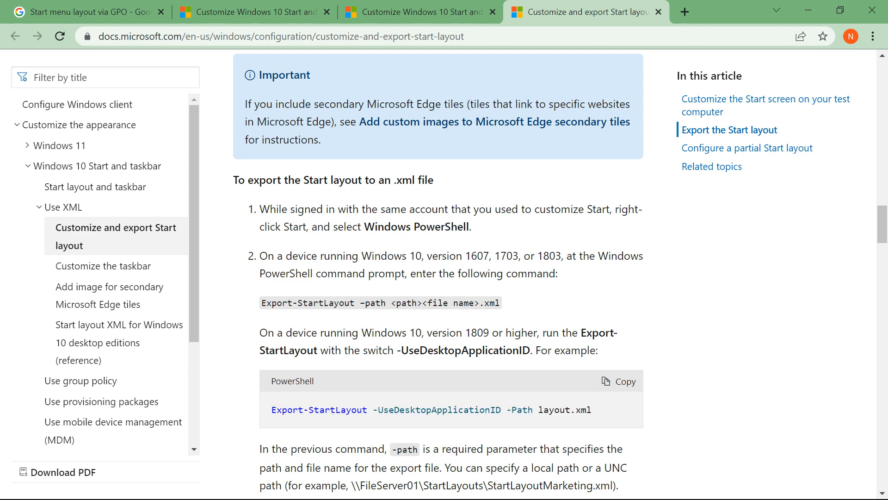
# Step: Switch to Server2019 and view the Start Menu and Taskbar settings under Computer Configuration in the StartLayout GPO
pyautogui.press('super')
pyautogui.moveTo(560, 483)
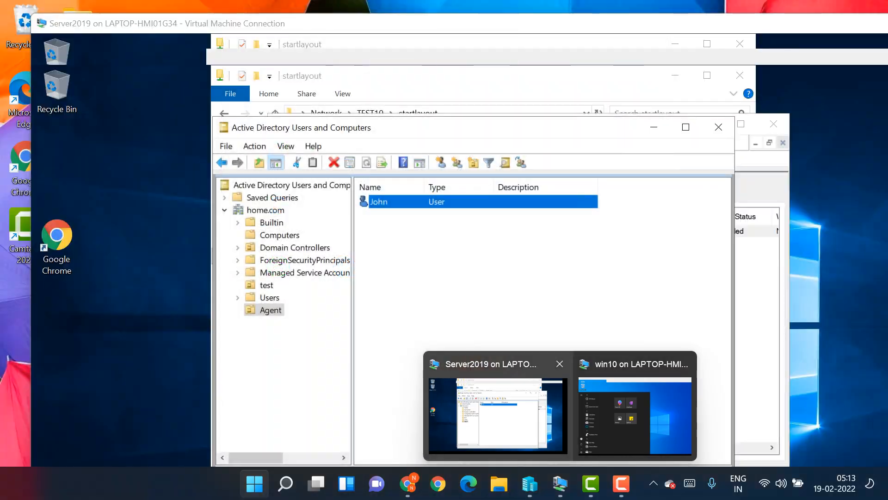
pyautogui.click(497, 414)
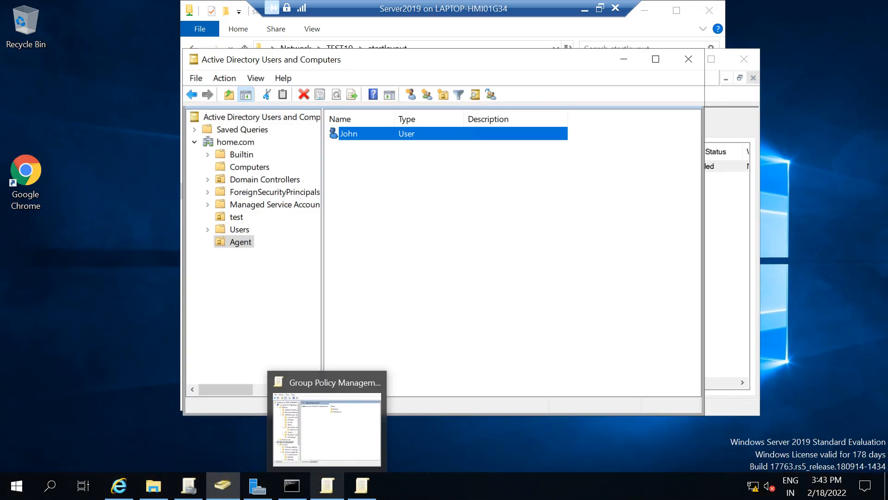
pyautogui.click(327, 485)
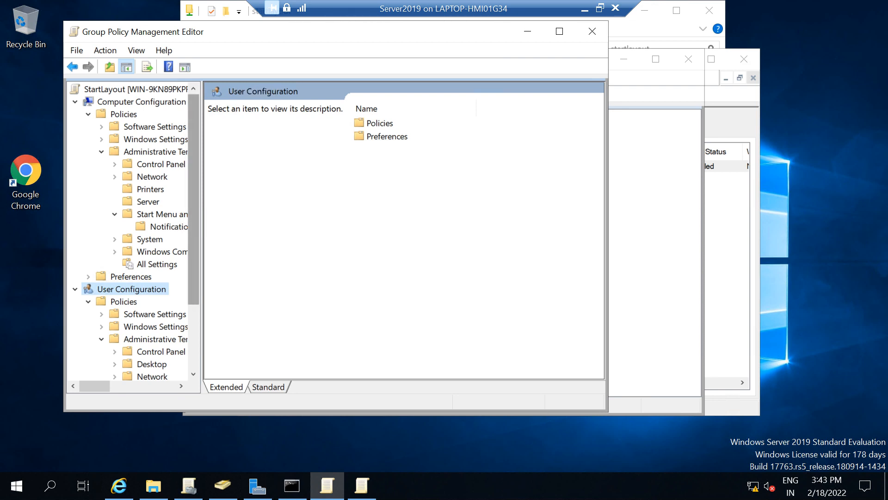
pyautogui.scroll(-1, 134, 231)
pyautogui.scroll(1, 134, 231)
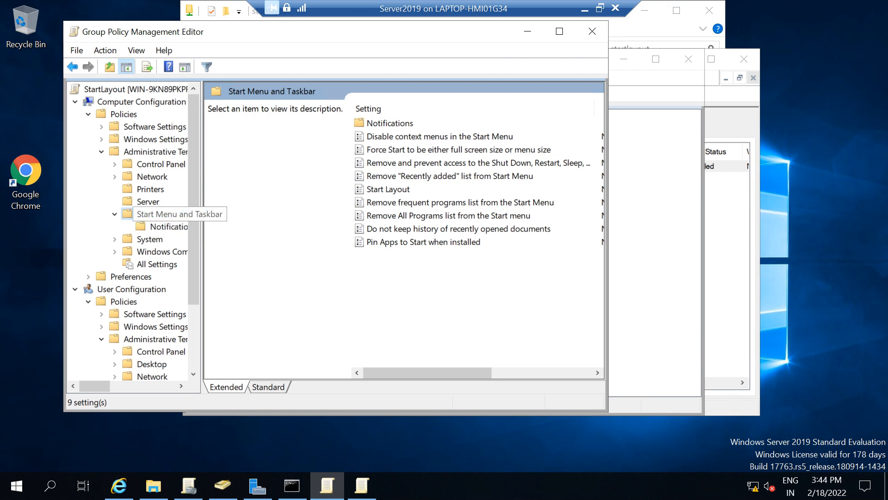
# Step: Try the Enabled option of the computer-level Start Layout policy, return it to Not Configured, and close the policy and the editor
pyautogui.doubleClick(388, 189)
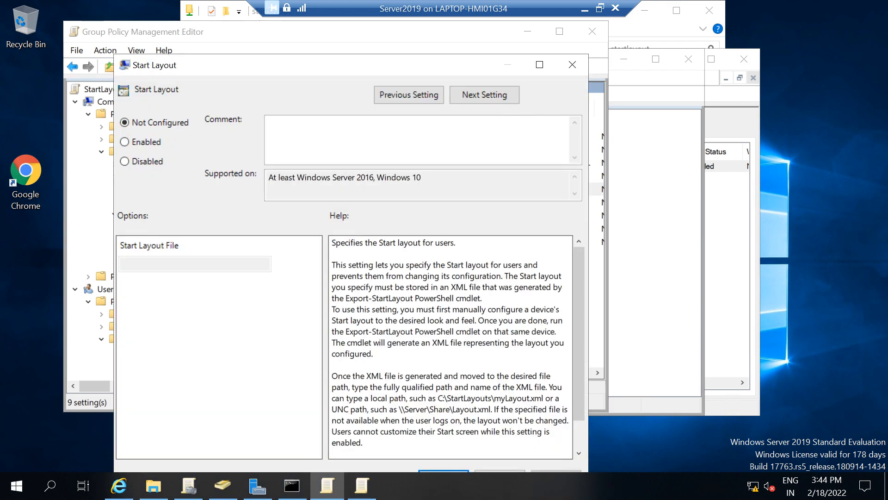
pyautogui.click(124, 142)
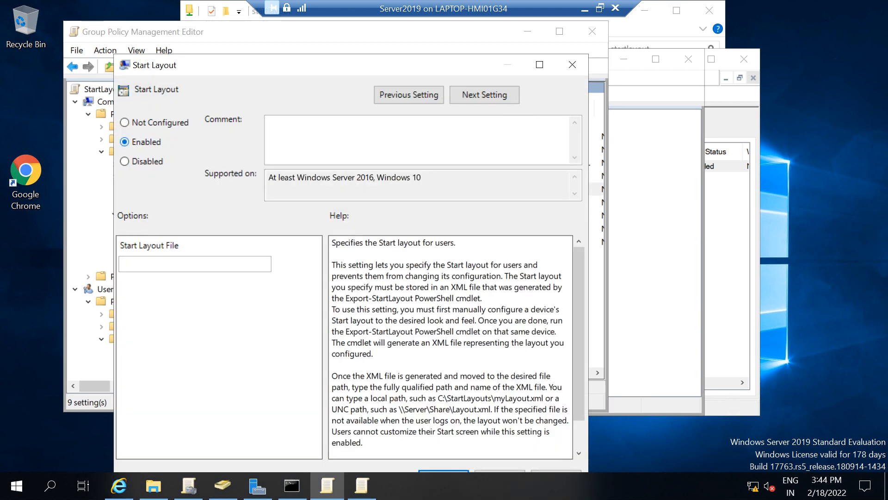
pyautogui.moveTo(250, 65); pyautogui.dragTo(252, 46)
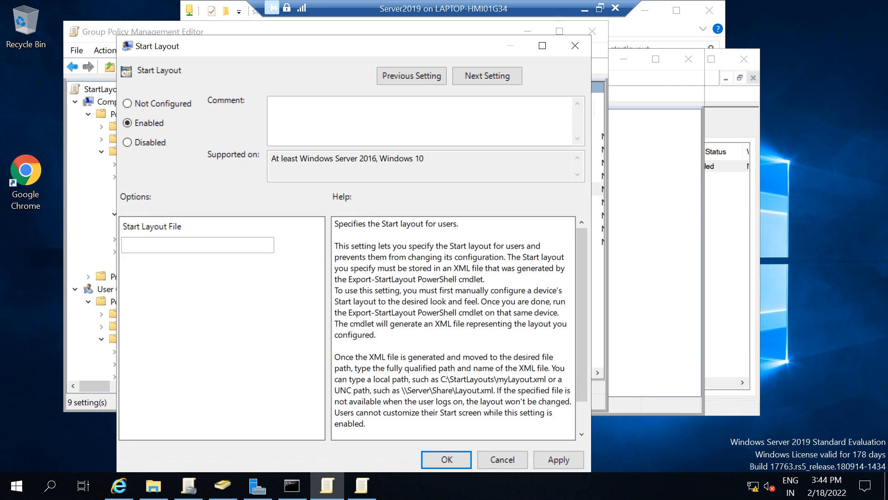
pyautogui.click(127, 103)
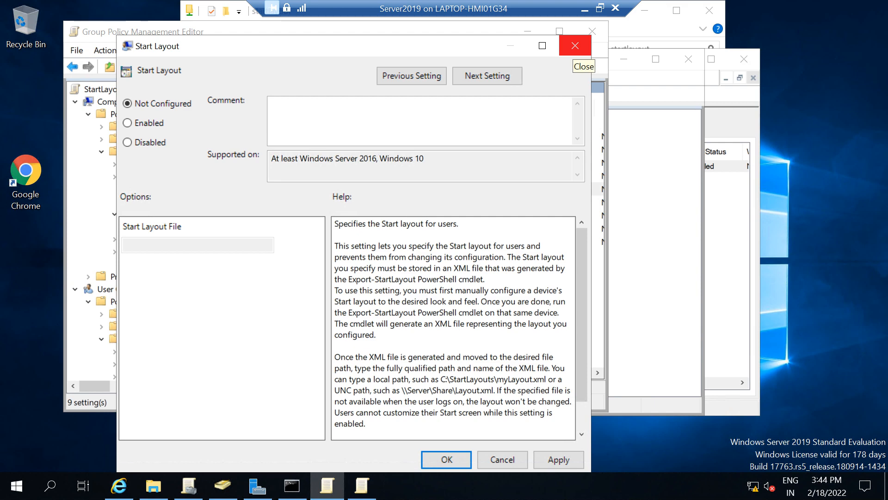
pyautogui.click(575, 45)
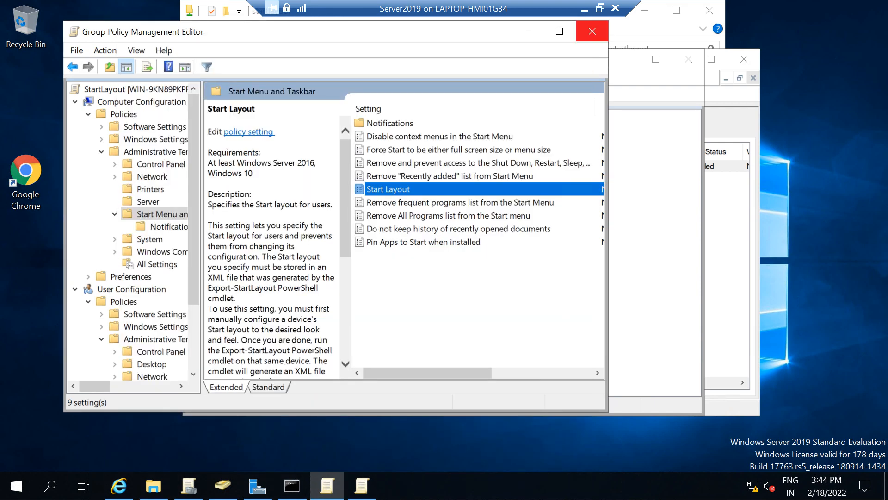
pyautogui.click(592, 34)
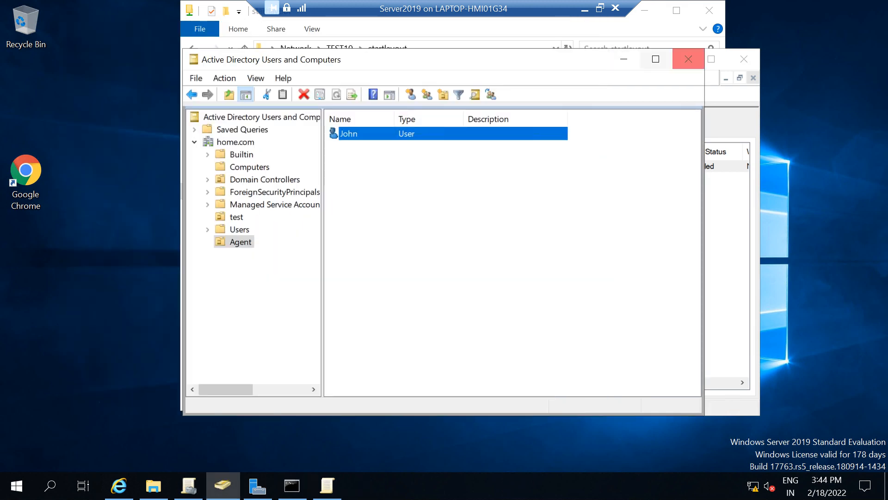
# Step: Clear the management windows, show the network path of the startlayout share, and minimize the Server2019 machine
pyautogui.click(688, 59)
pyautogui.click(679, 60)
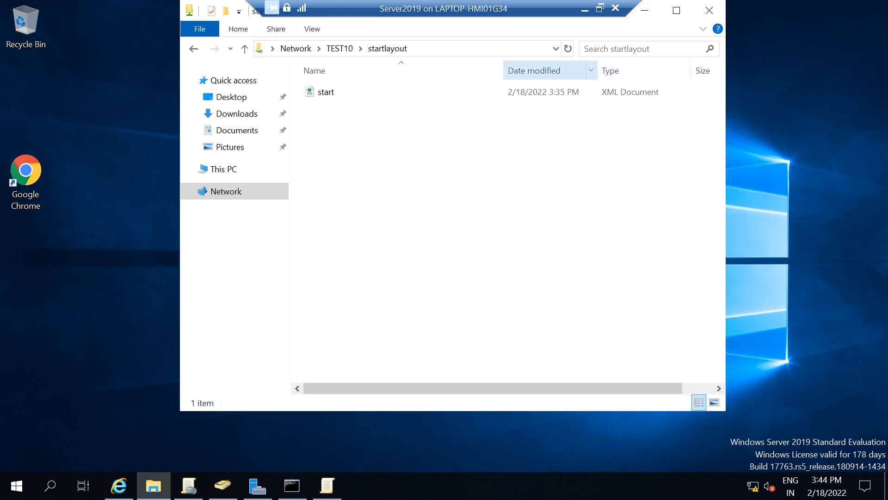
pyautogui.click(456, 49)
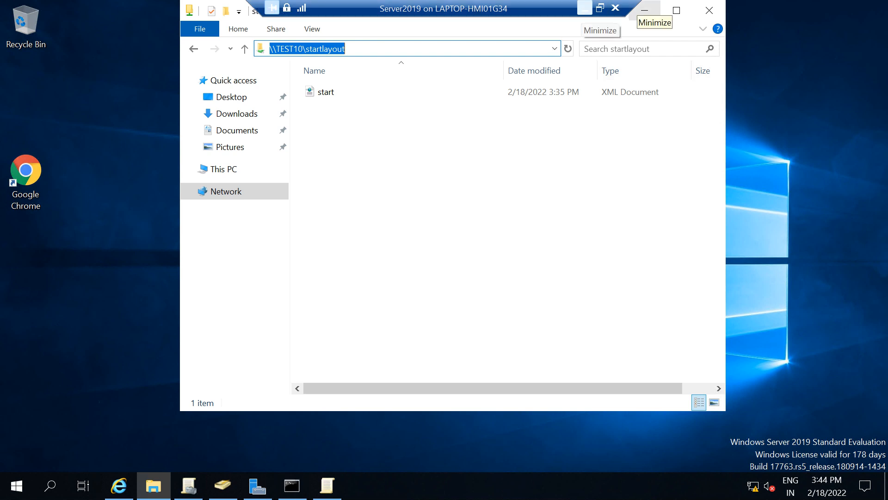
pyautogui.click(585, 8)
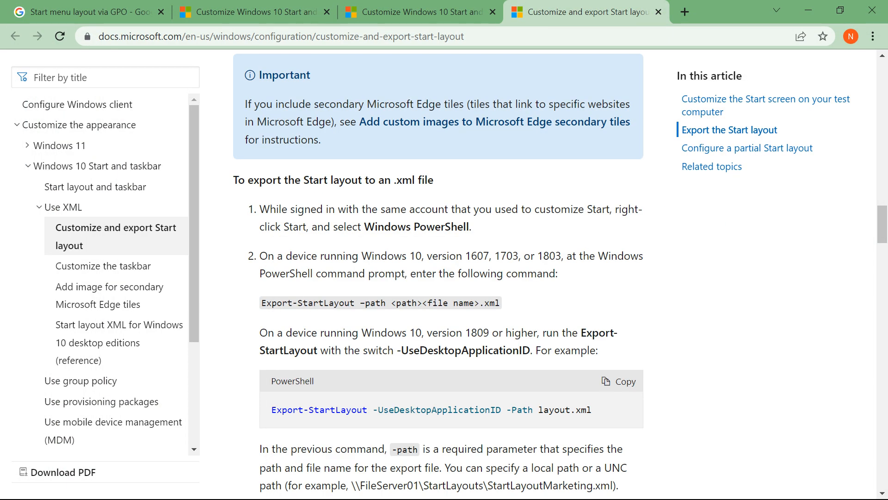
pyautogui.press('super')
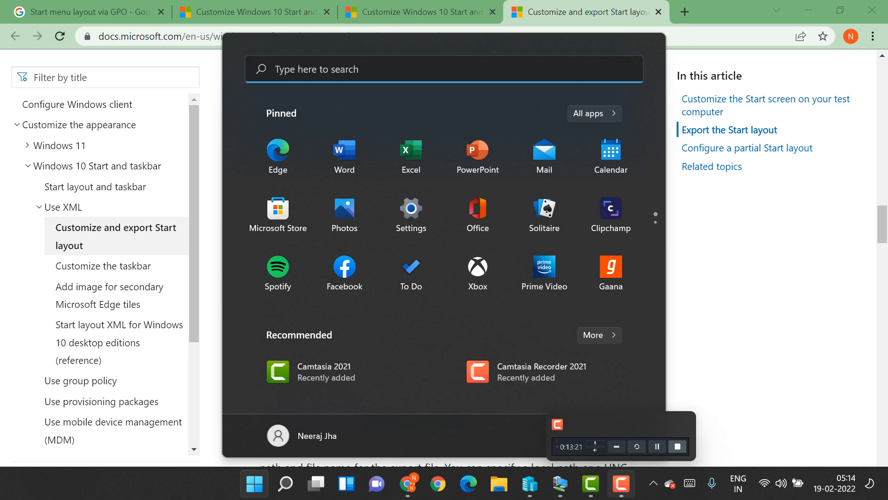